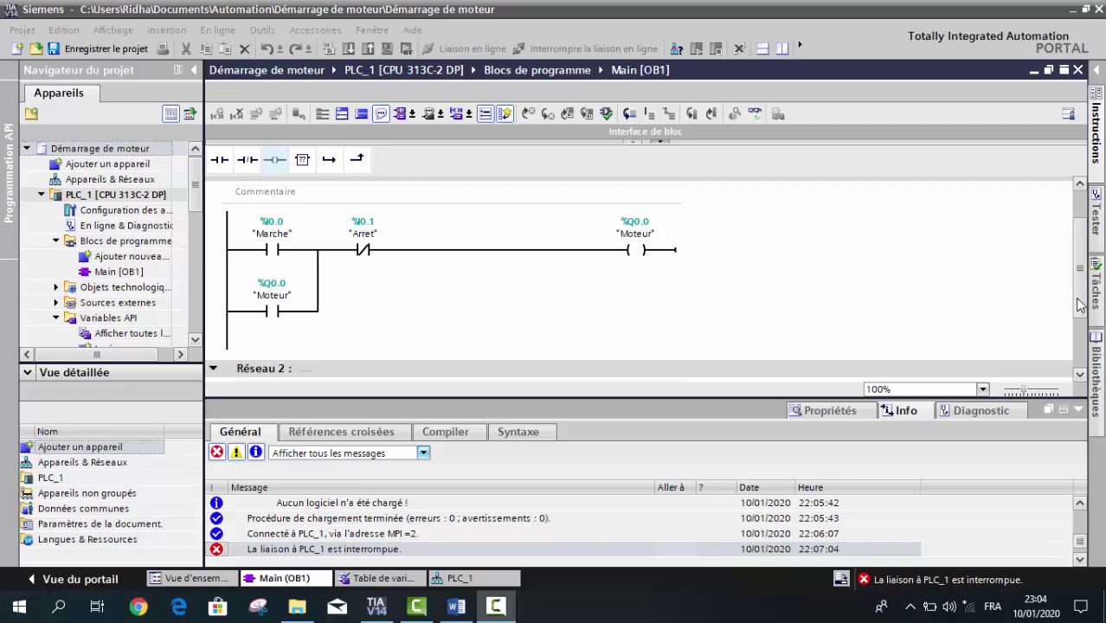
scroll(1080, 303, up, 1)
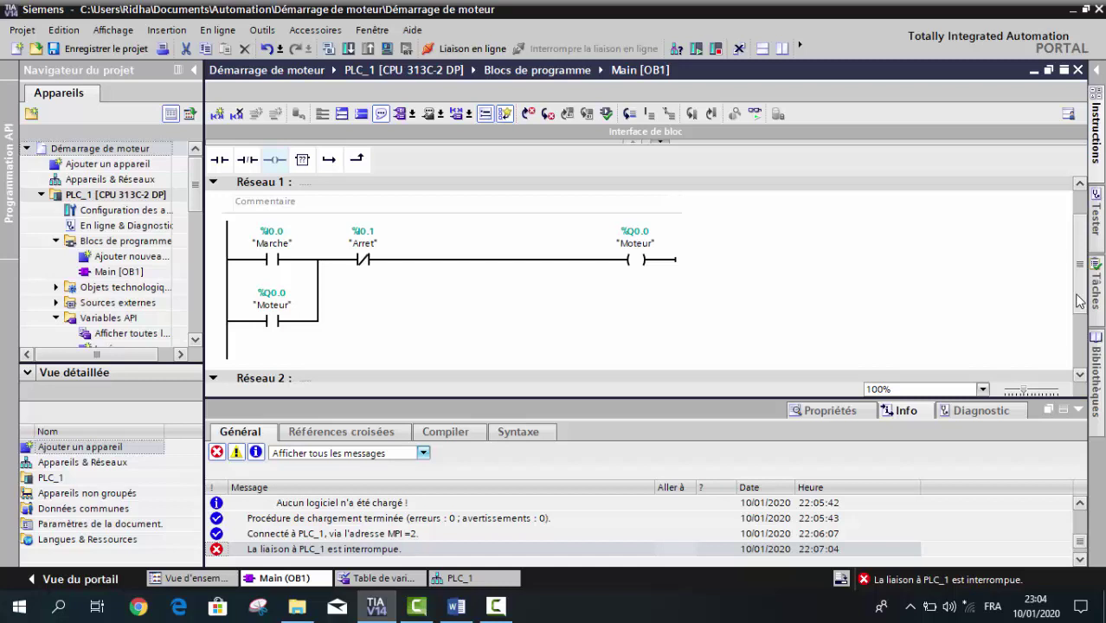
scroll(1079, 294, up, 1)
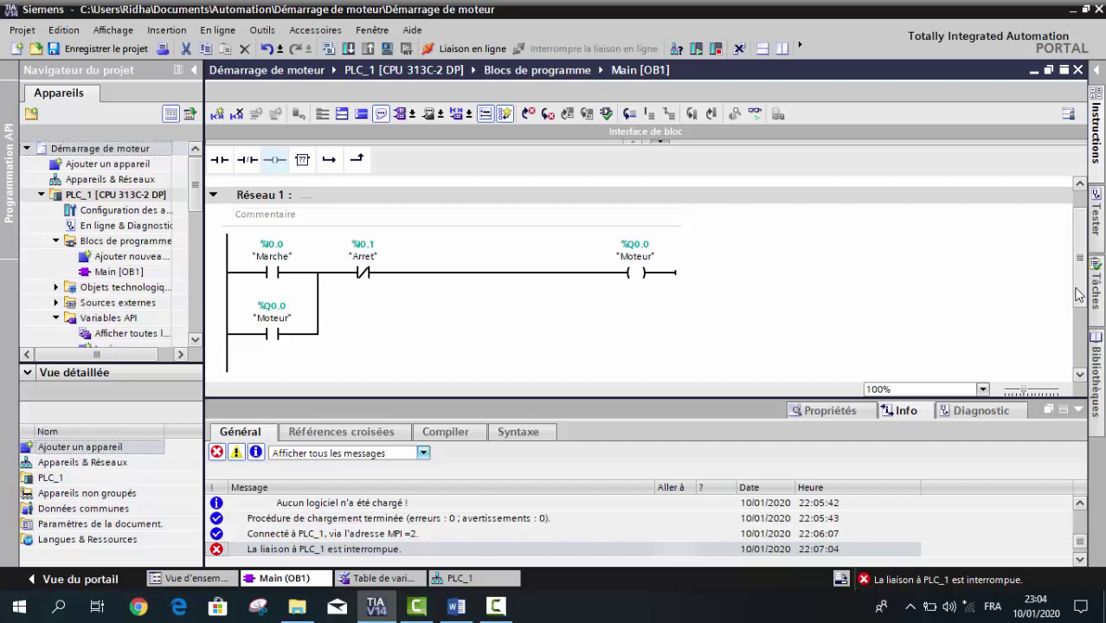
scroll(1078, 291, up, 2)
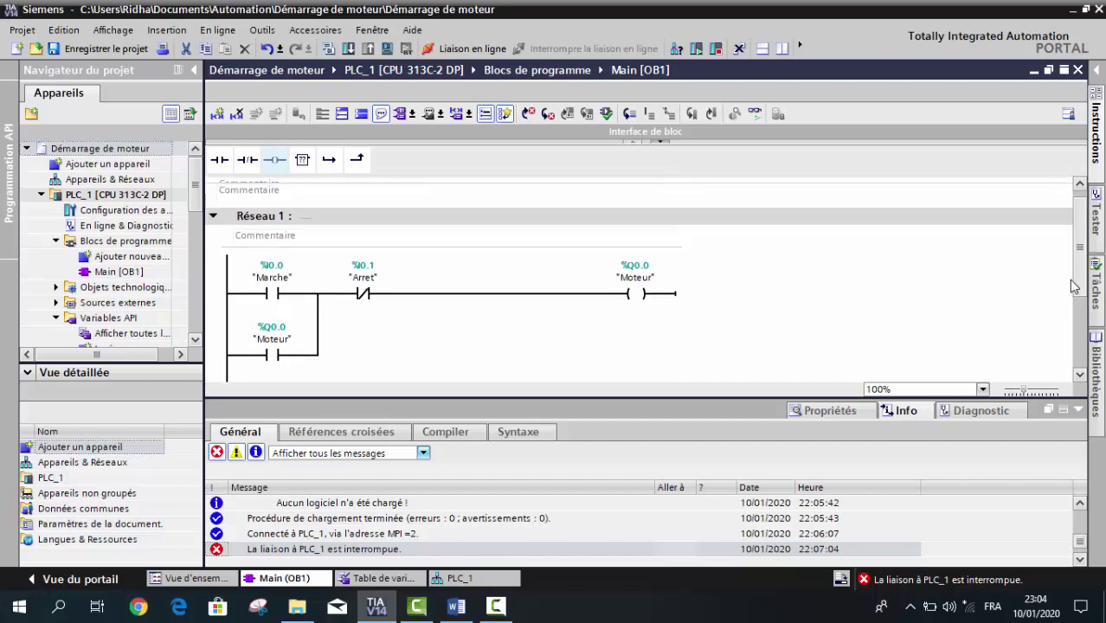
scroll(1073, 286, down, 3)
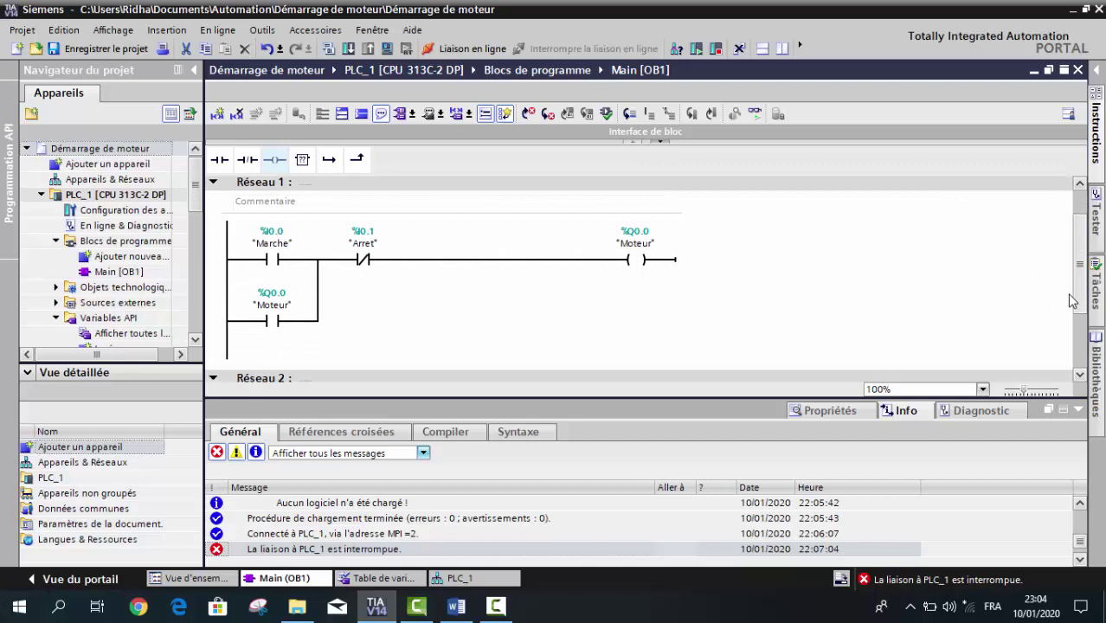
scroll(1073, 301, down, 1)
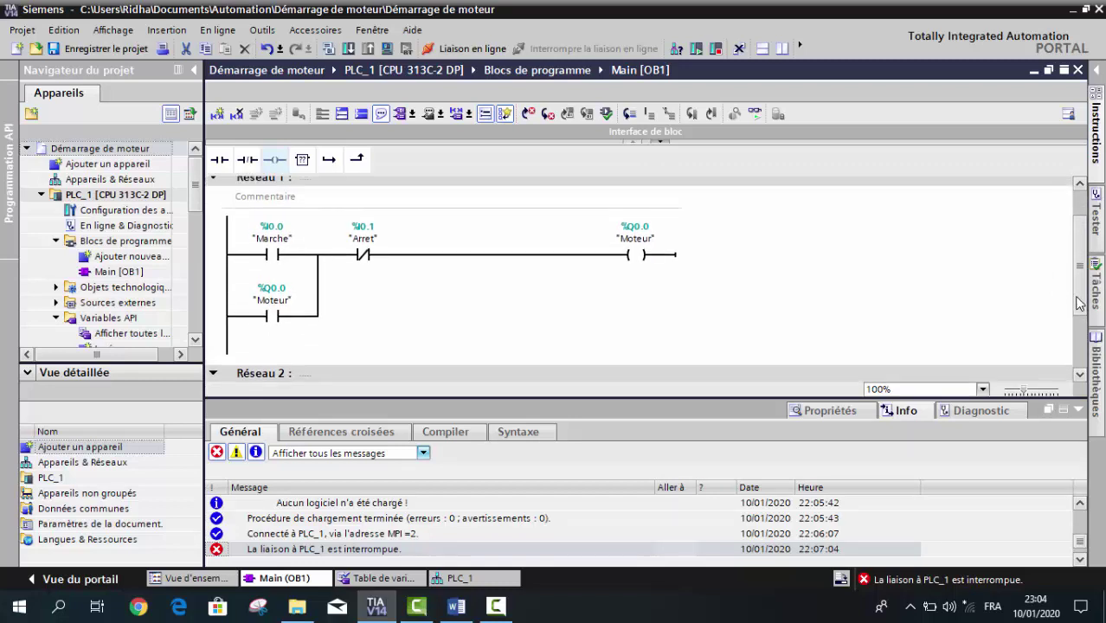
scroll(1078, 303, down, 1)
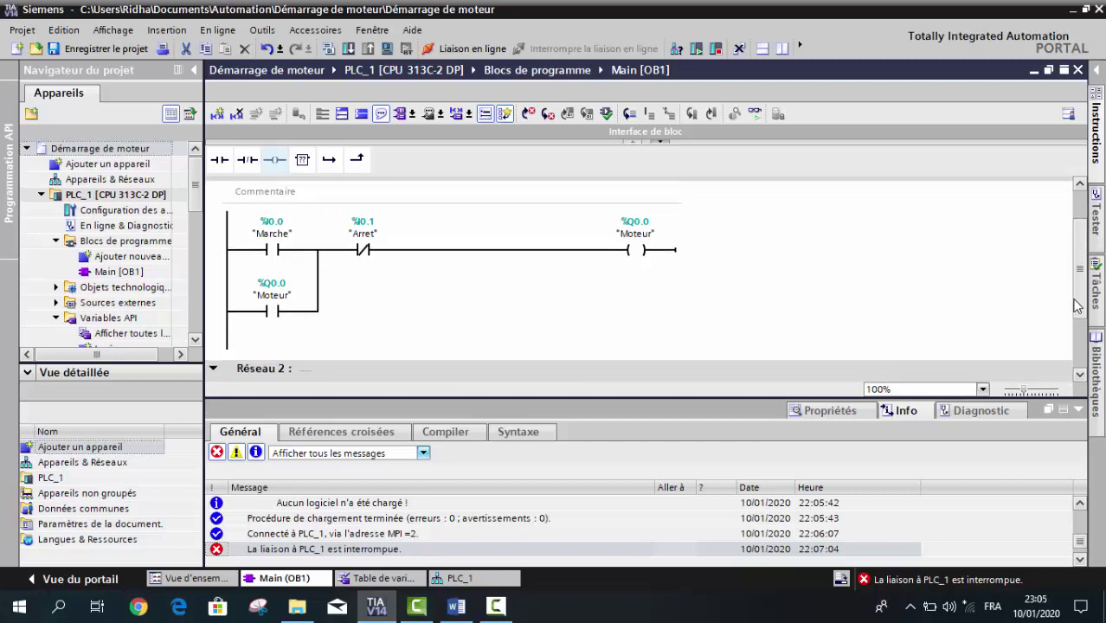
scroll(1077, 302, down, 1)
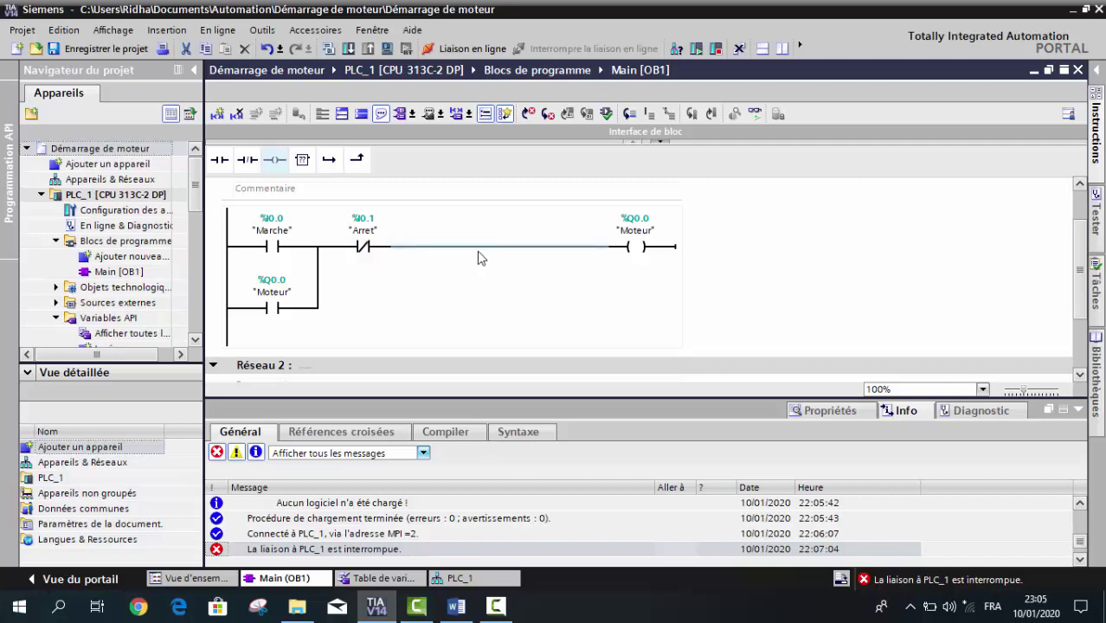
Insert a new network after network 1 and place two normally open contacts in series and an output coil in it
click(215, 116)
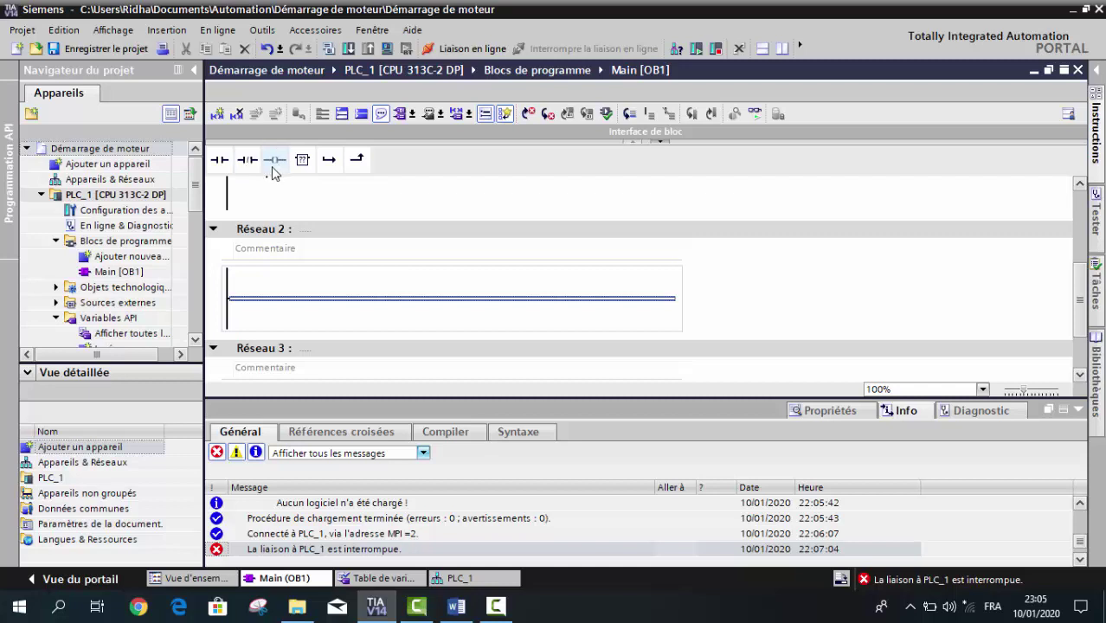
click(223, 165)
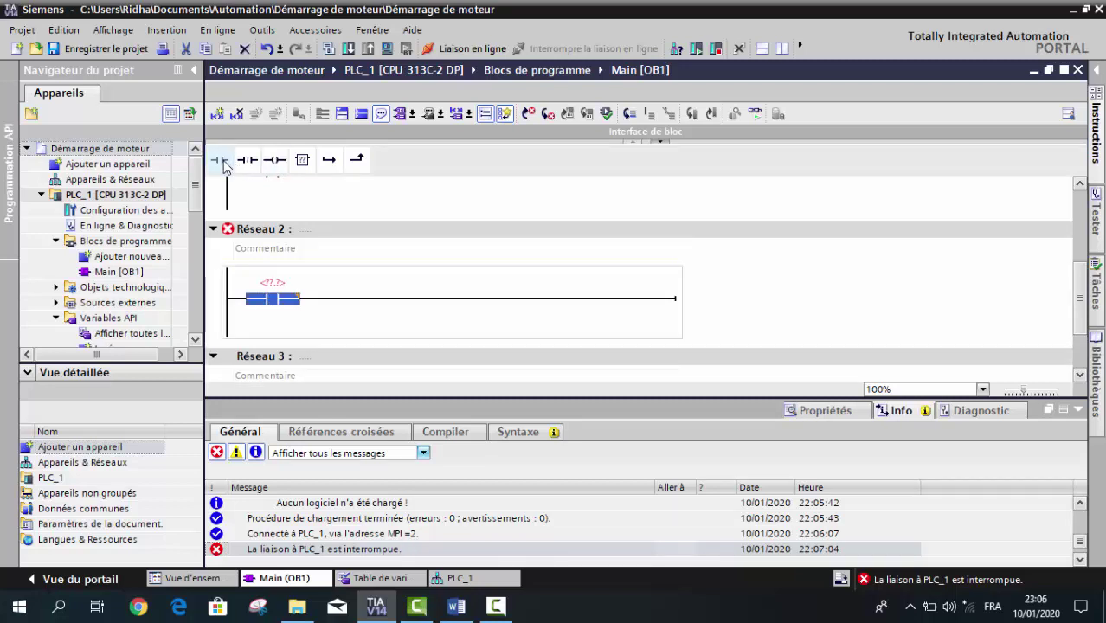
click(223, 165)
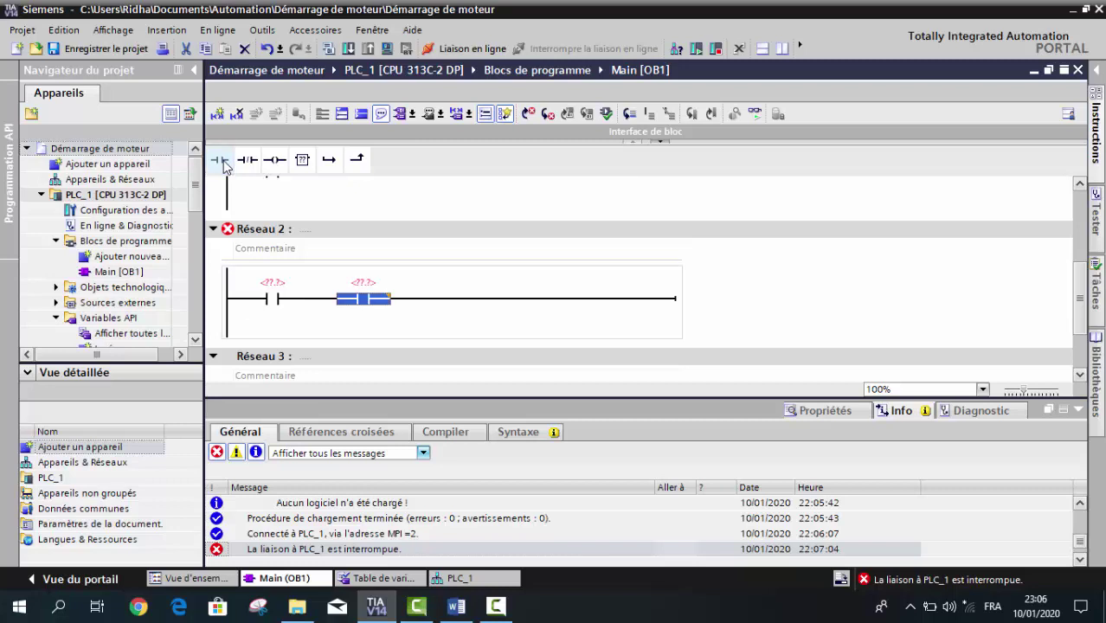
click(277, 166)
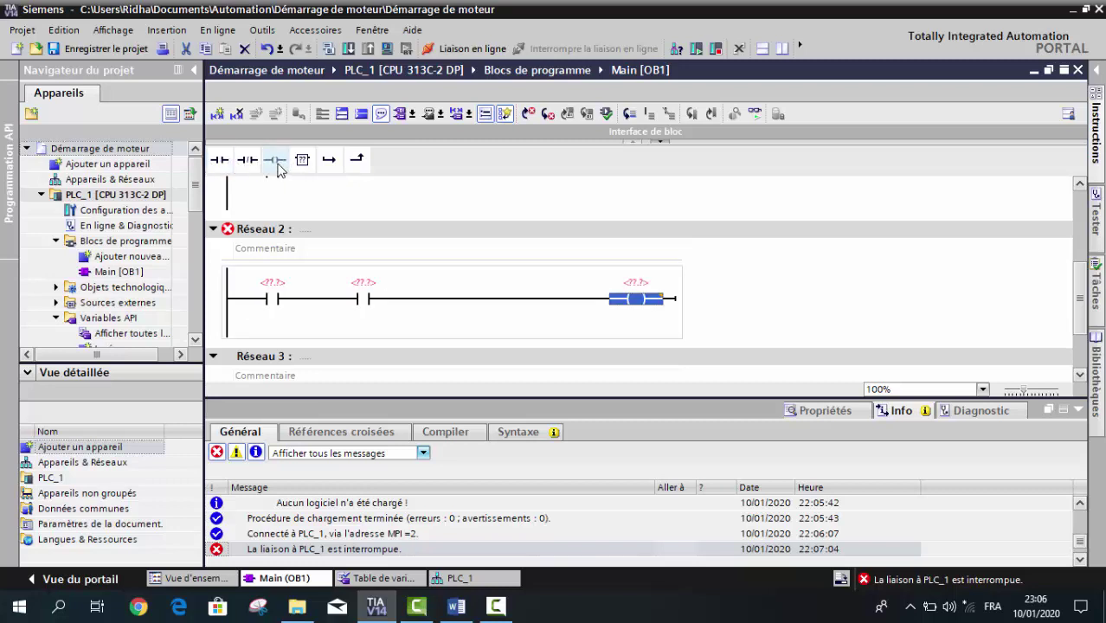
click(789, 313)
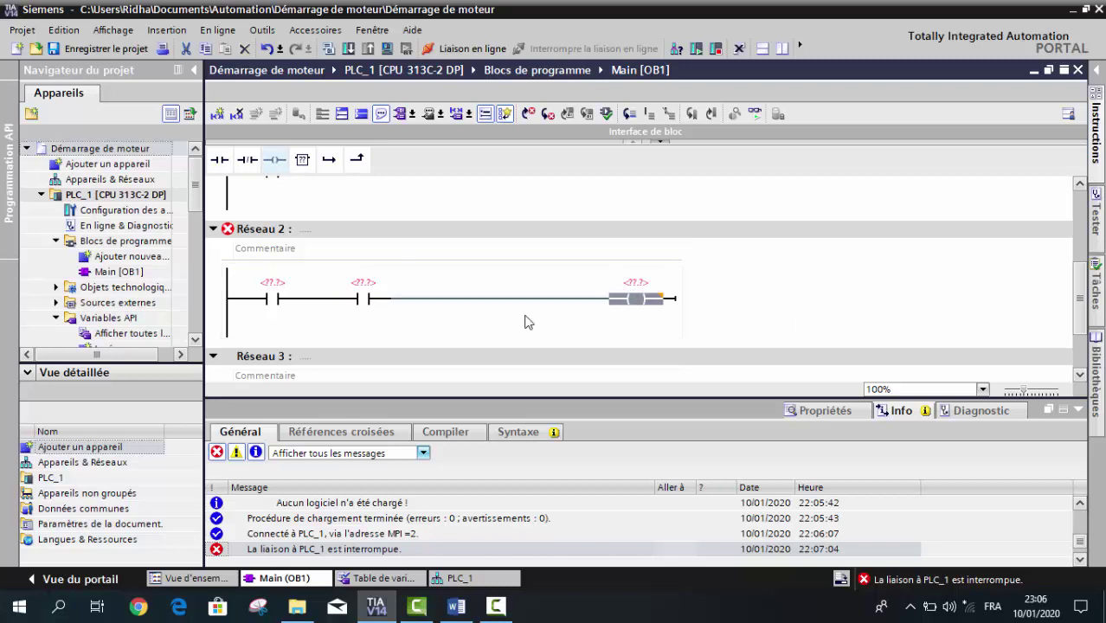
Assign the variable "Arret" to the first contact of network 2
scroll(1083, 297, up, 1)
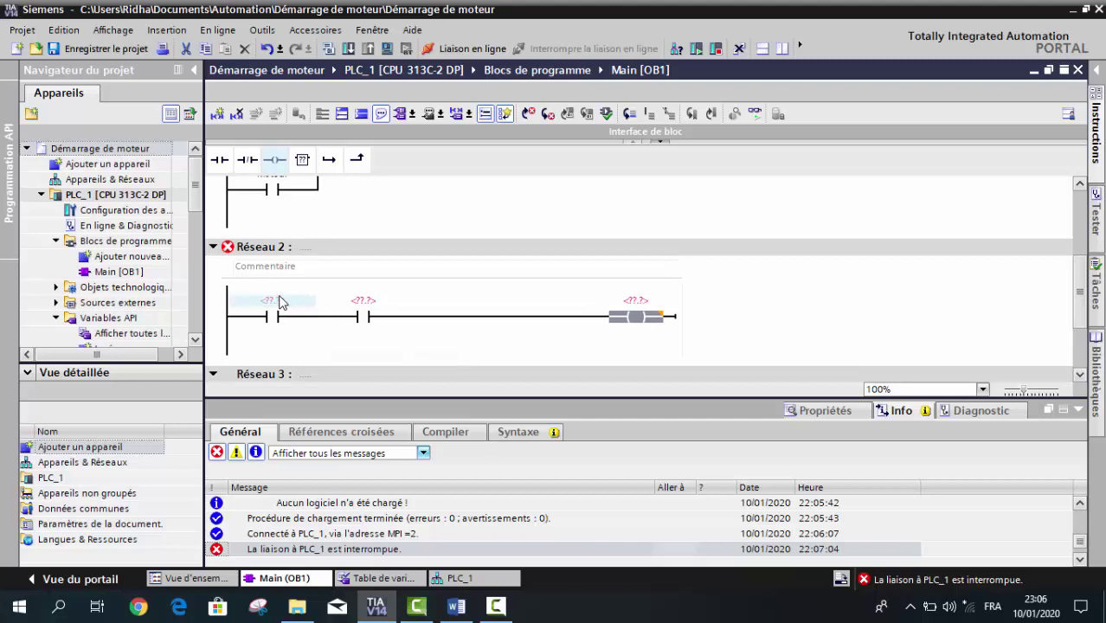
click(279, 301)
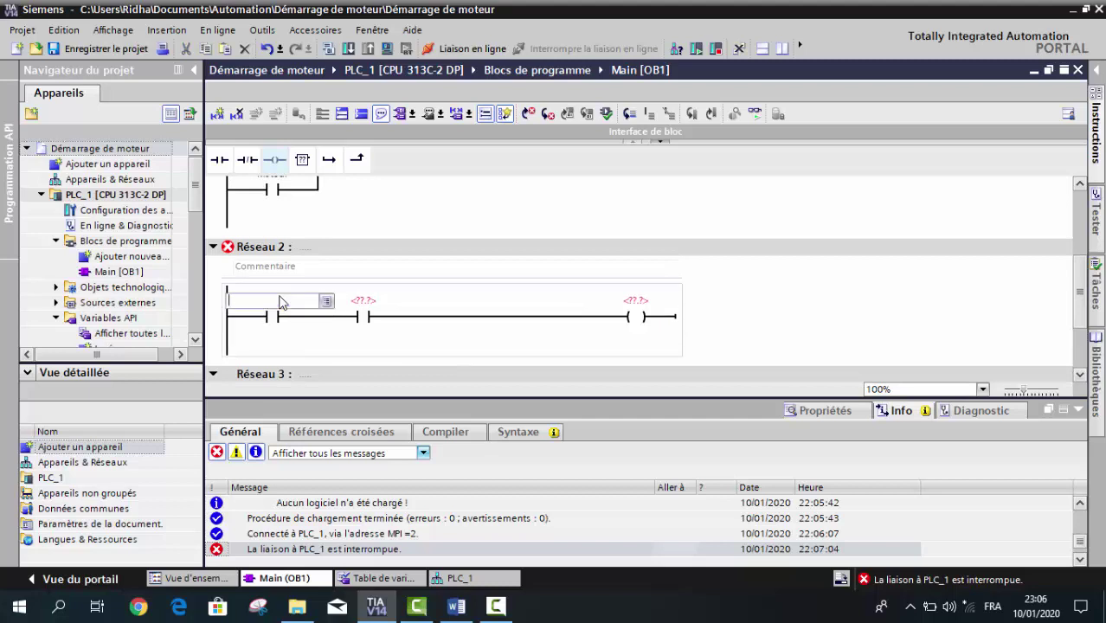
text(arr)
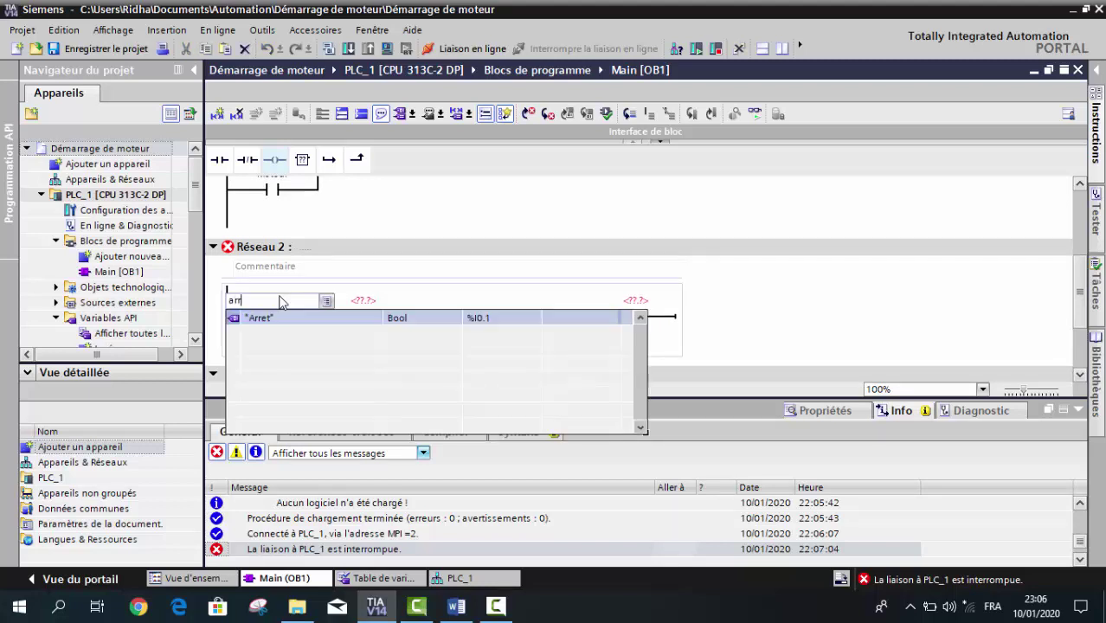
key(Return)
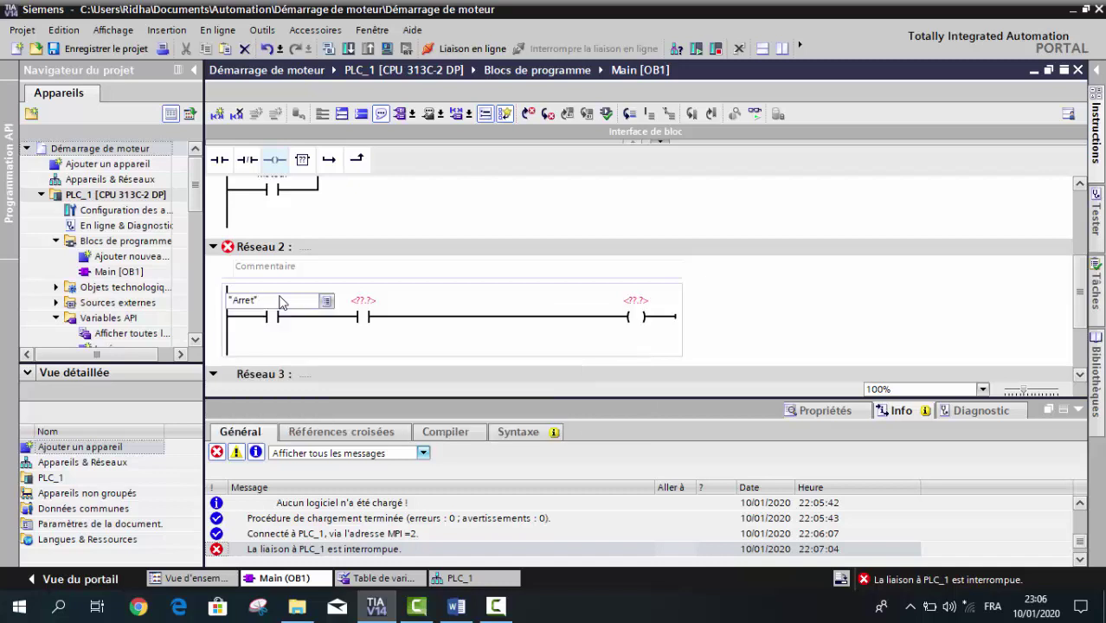
click(387, 309)
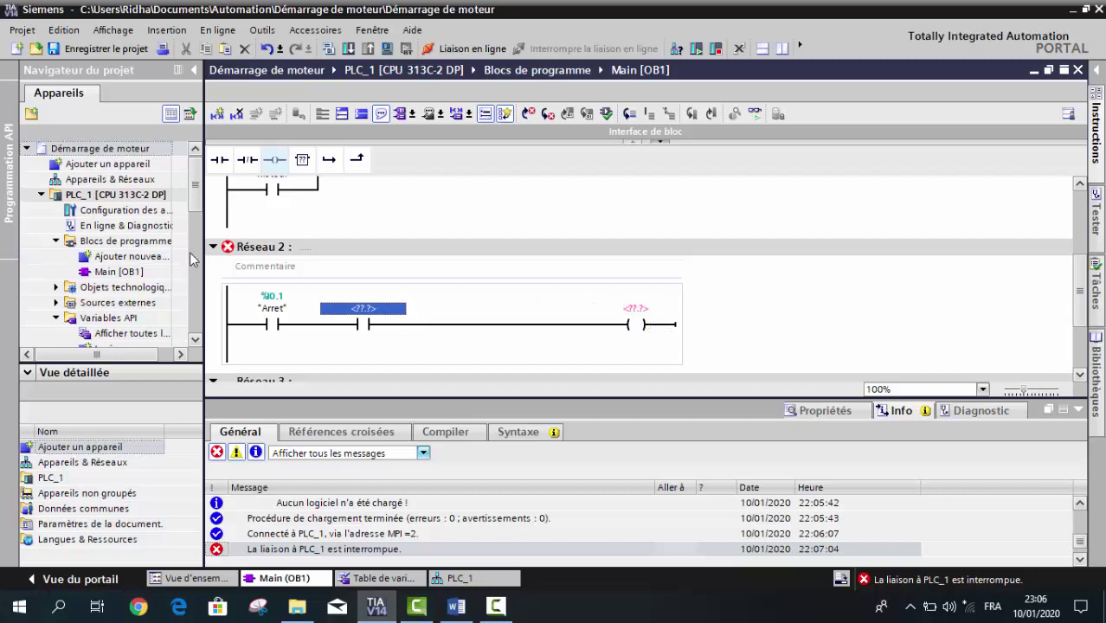
Delete the variables Tag_1, Clignetement and méoriser from the standard variable table
click(399, 585)
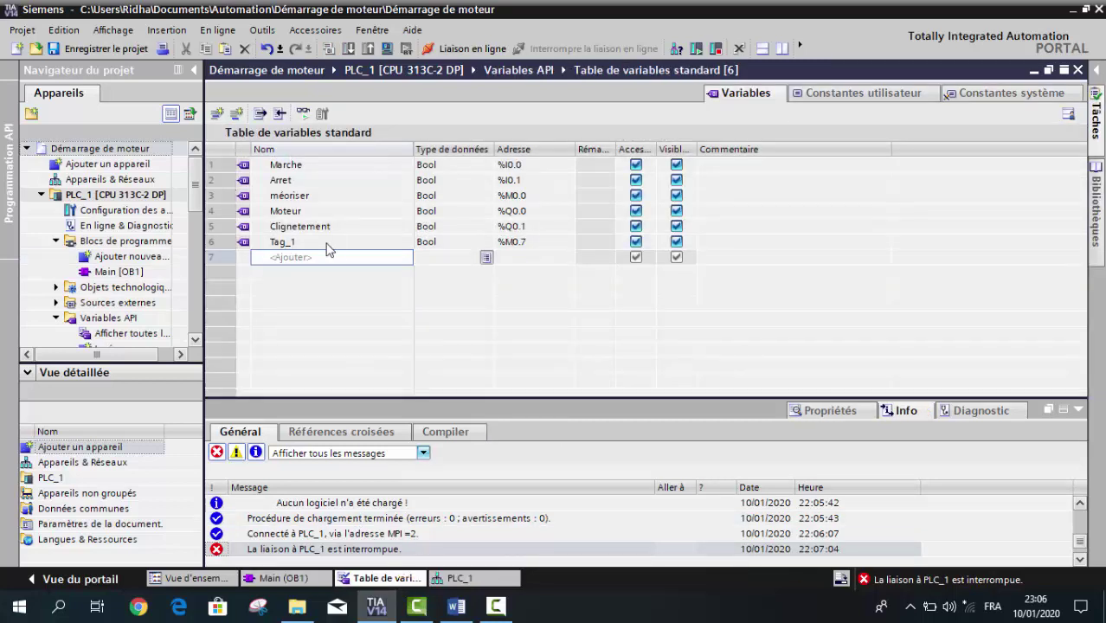
click(243, 246)
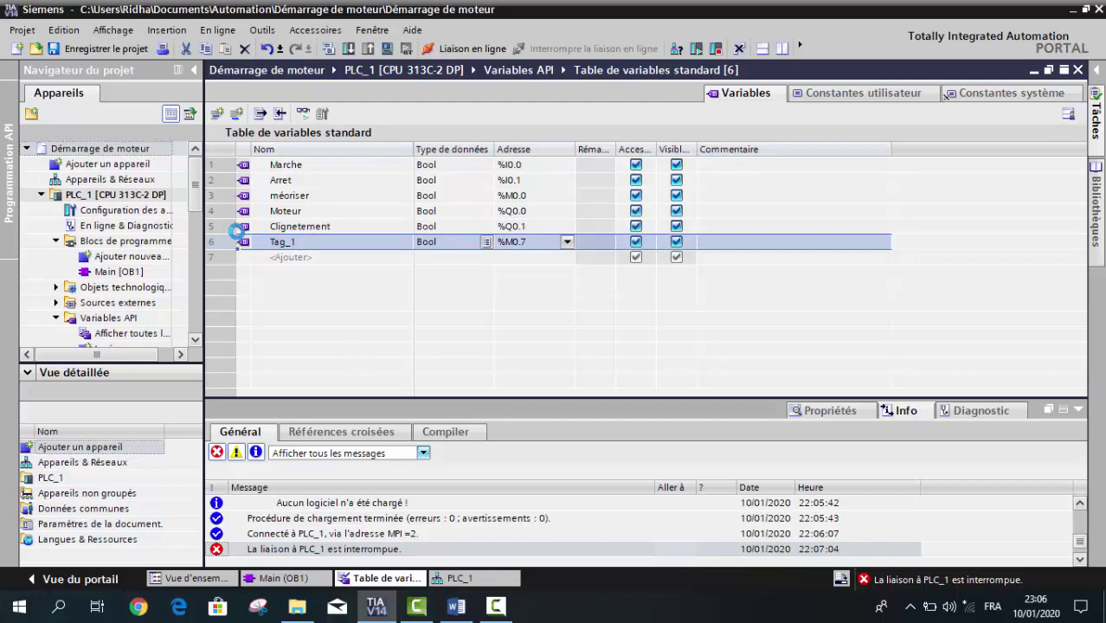
key(Delete)
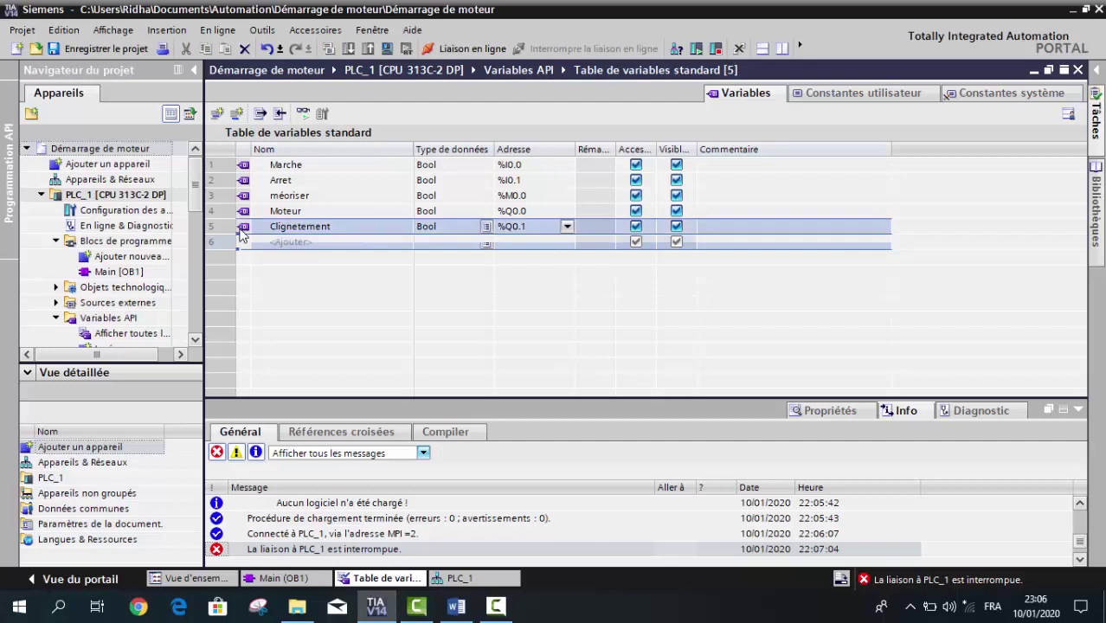
click(241, 229)
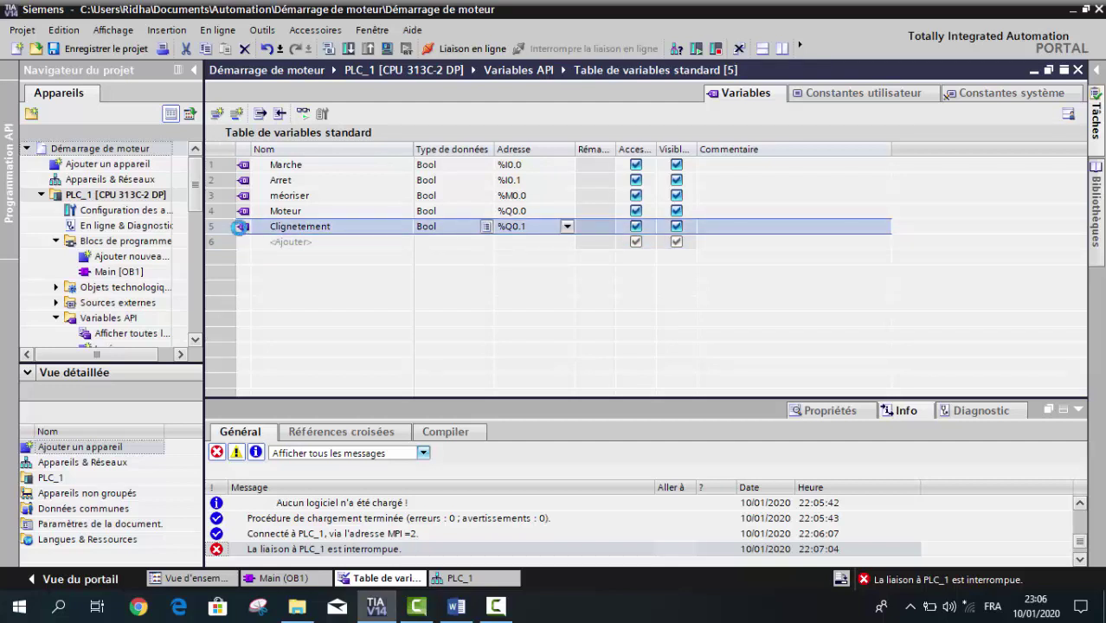
key(Delete)
click(244, 197)
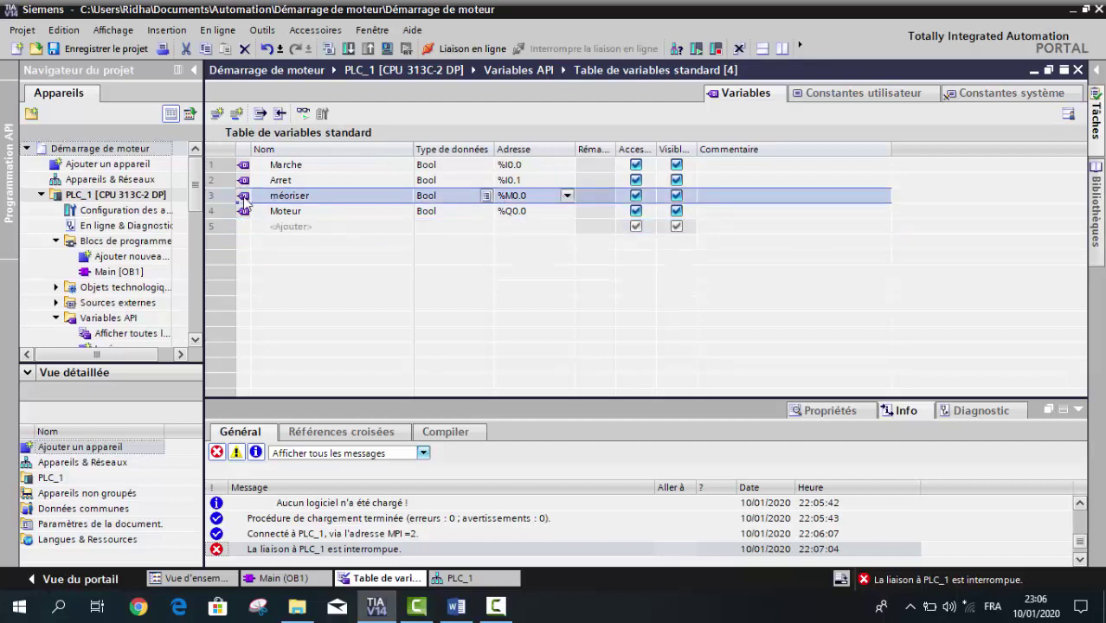
key(Delete)
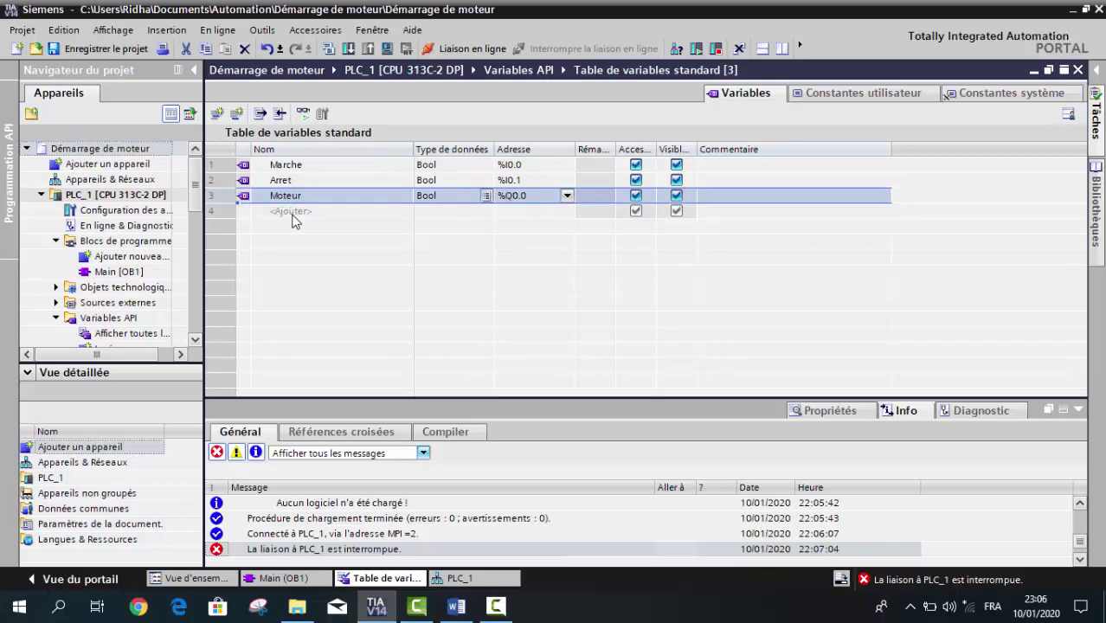
Add a Bool variable named "E de Clig" to the standard variable table
click(292, 214)
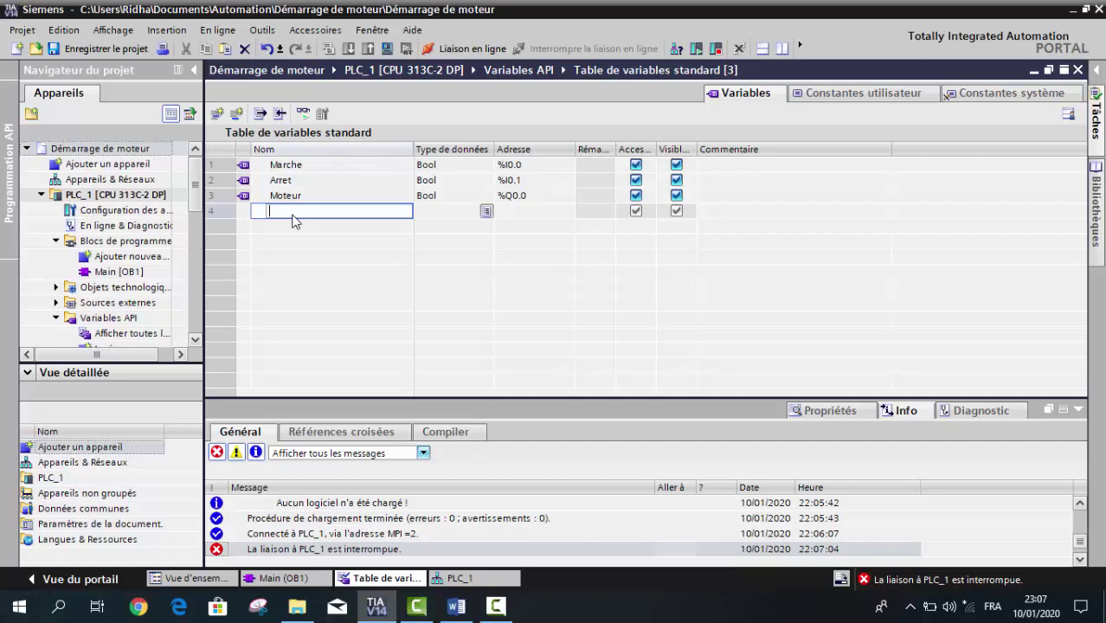
text(E de Clig)
click(452, 216)
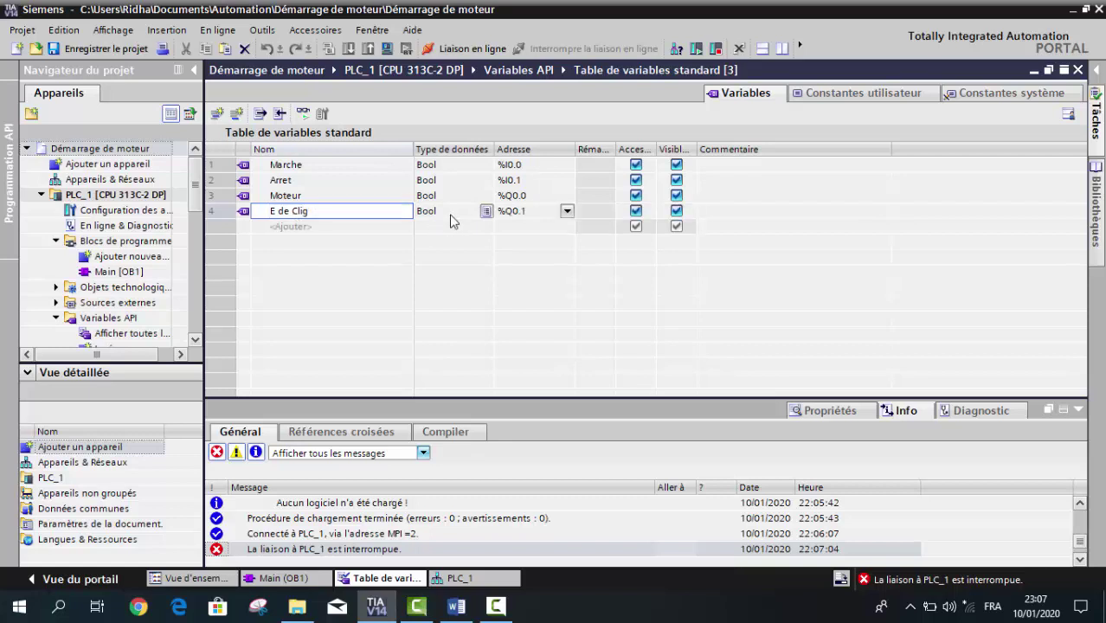
Set the address of the "E de Clig" variable to %M1.0
click(557, 214)
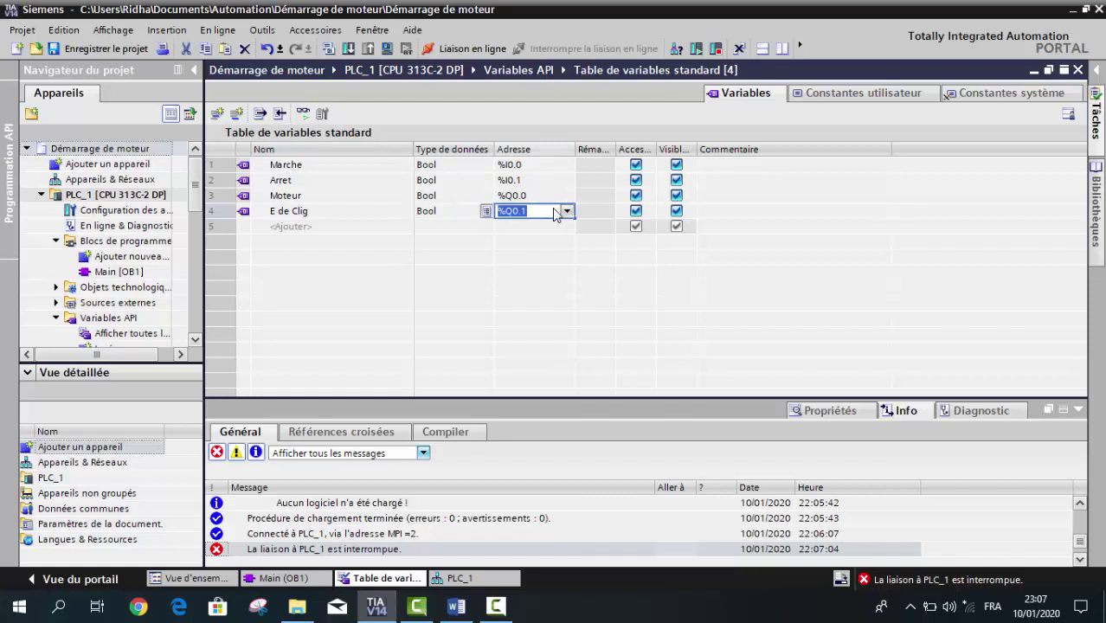
text(m)
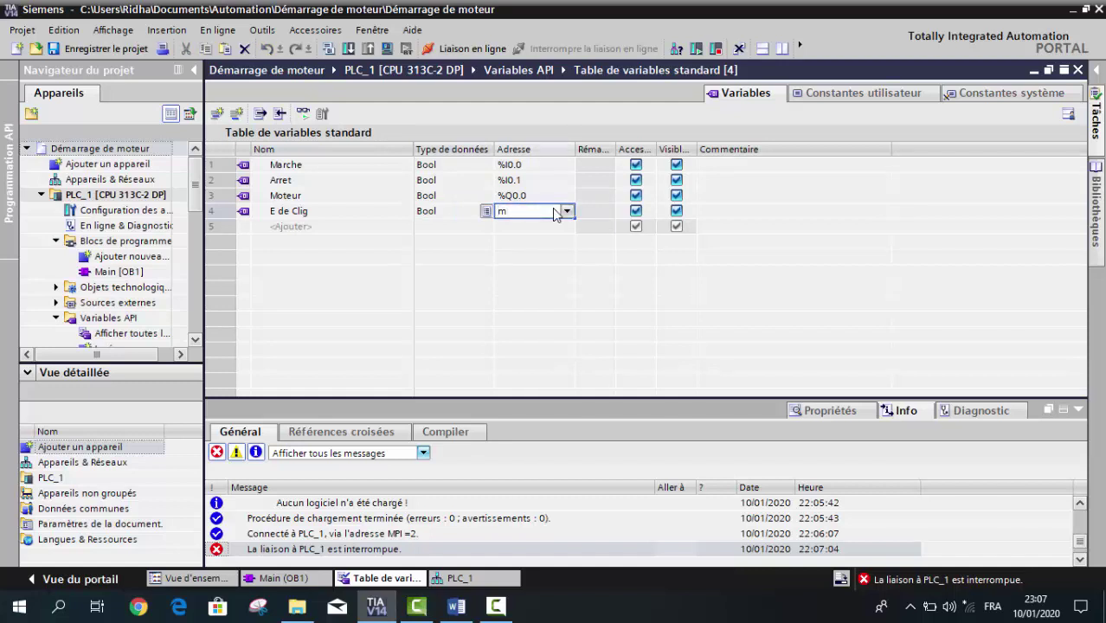
key(BackSpace)
text(M)
text(1)
text(.)
text(5)
key(BackSpace)
key(BackSpace)
text(.°)
key(BackSpace)
text(0)
key(Return)
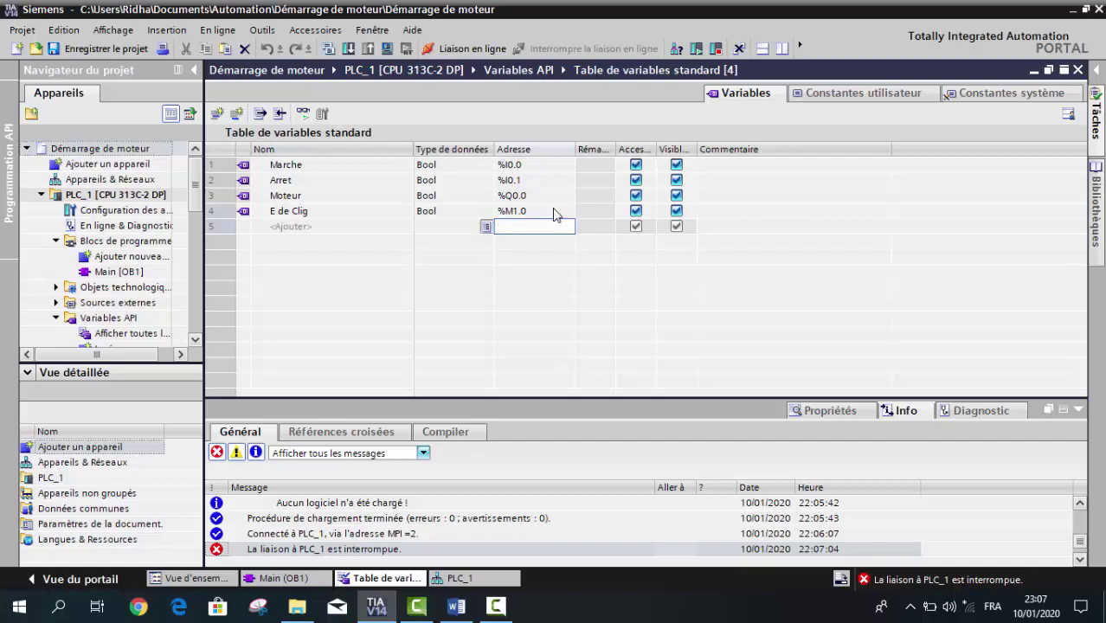
Add a Bool variable named "Glignetement" with the address %Q0.1 to the standard variable table
click(312, 226)
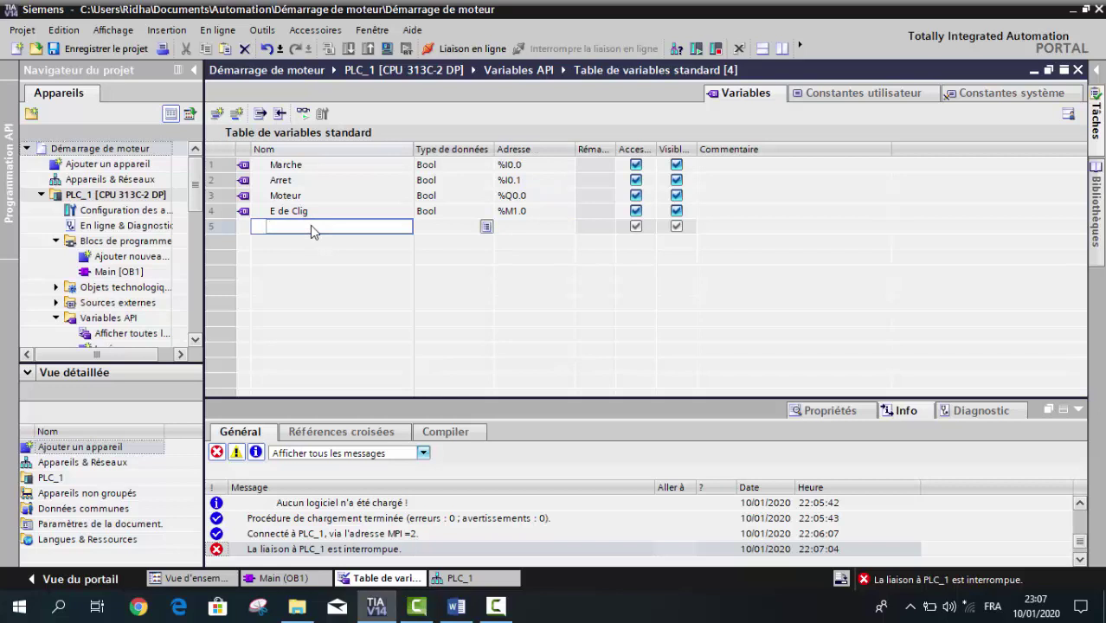
text(Glignetement)
click(472, 228)
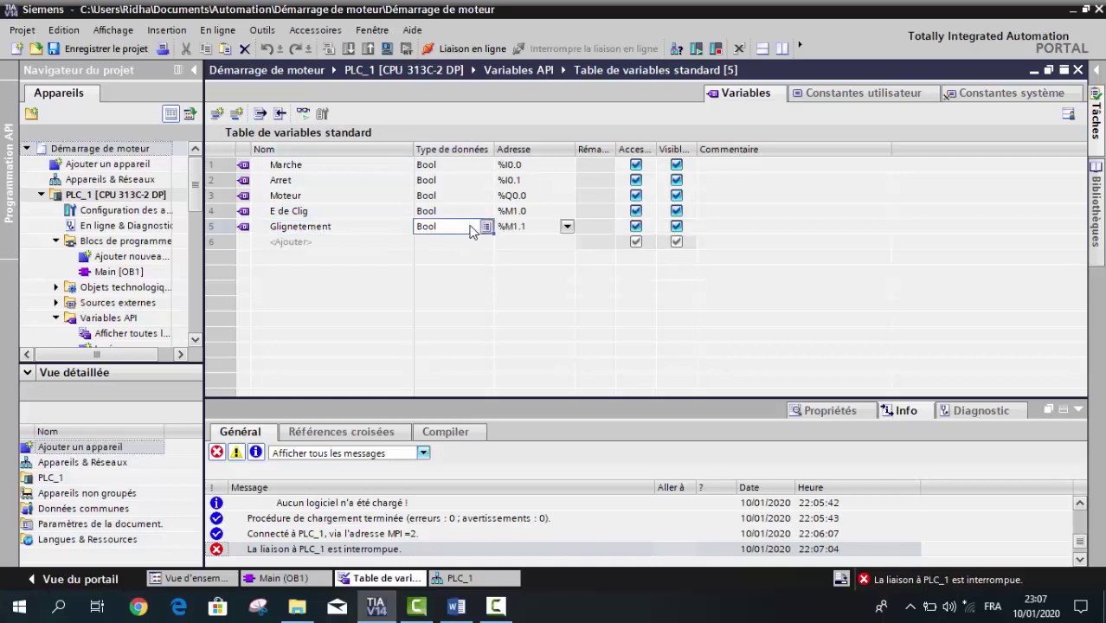
click(527, 226)
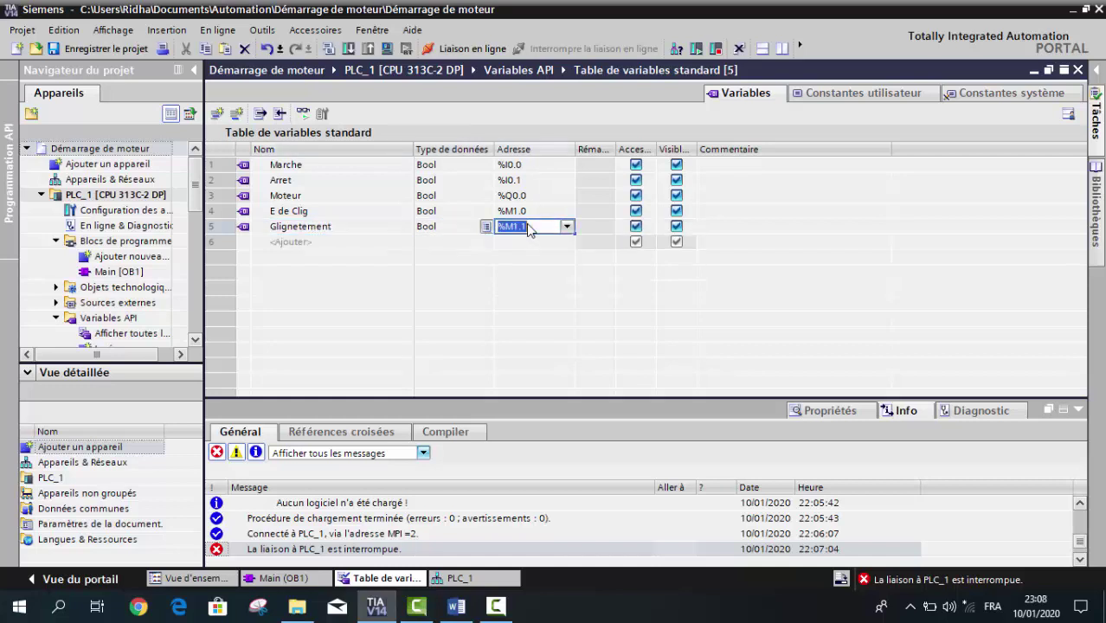
text(Q)
text(1)
key(Return)
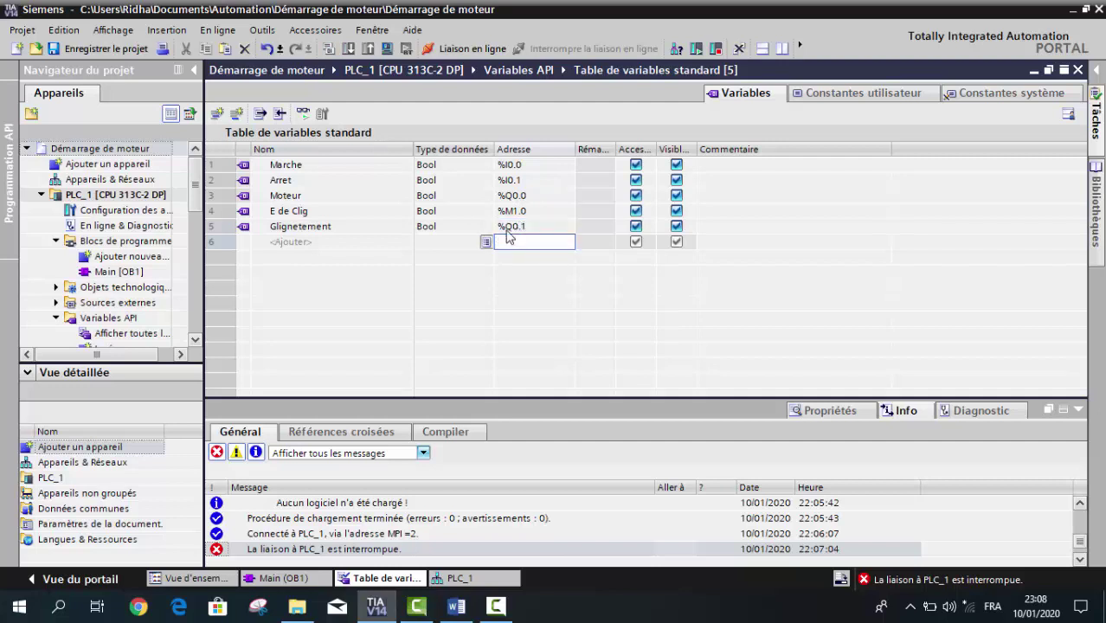
Correct the name of the %Q0.1 variable "Glignetement" to "Clignetement"
click(281, 229)
click(277, 227)
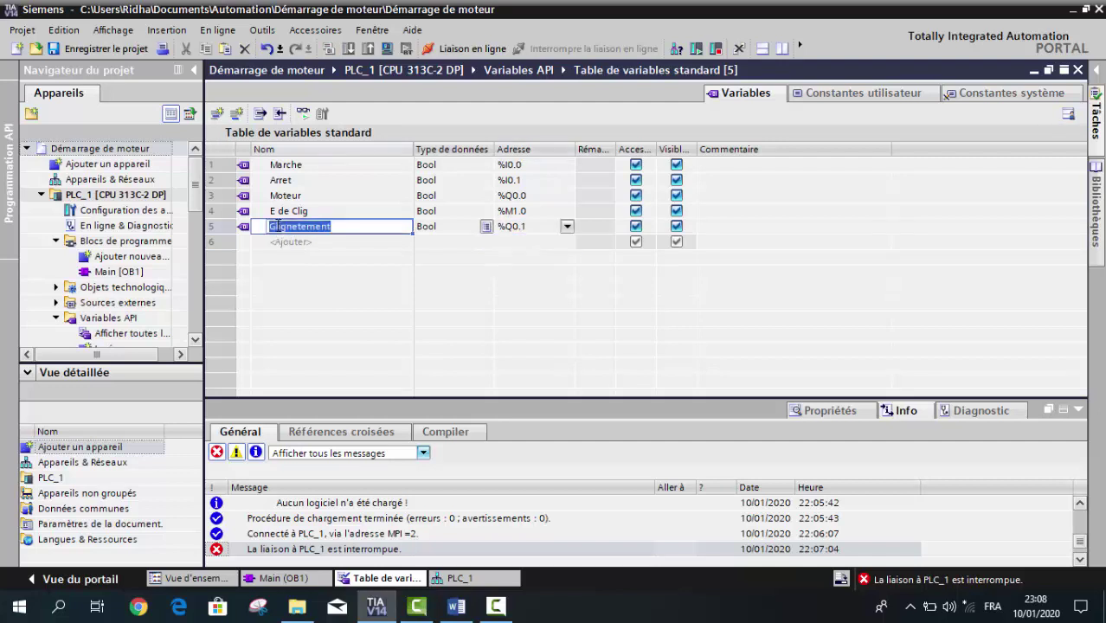
click(275, 226)
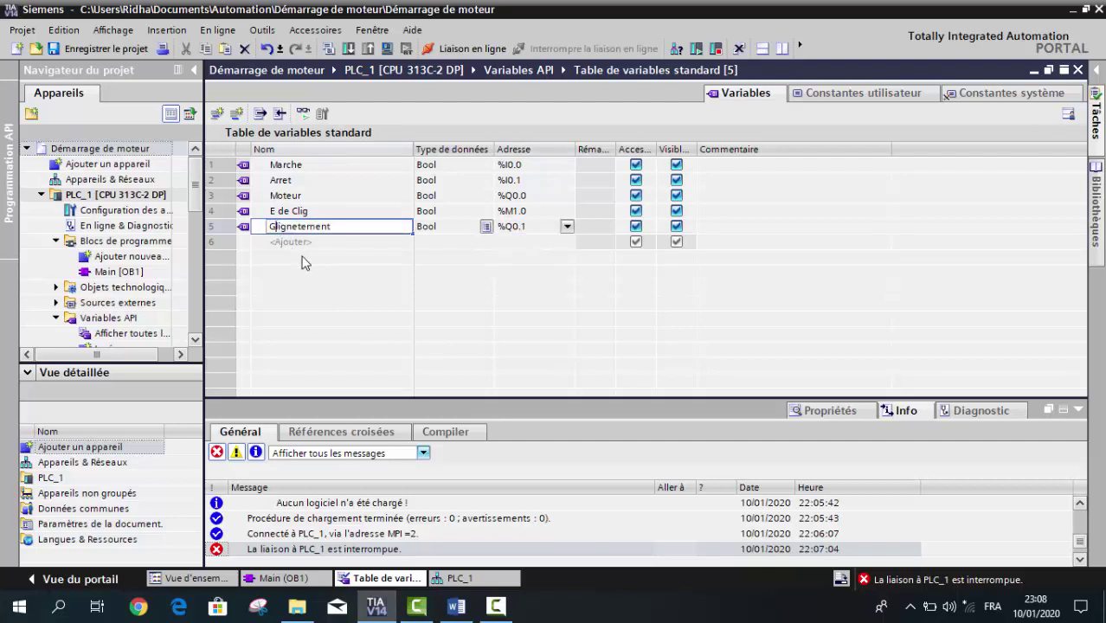
key(BackSpace)
text(C)
key(Return)
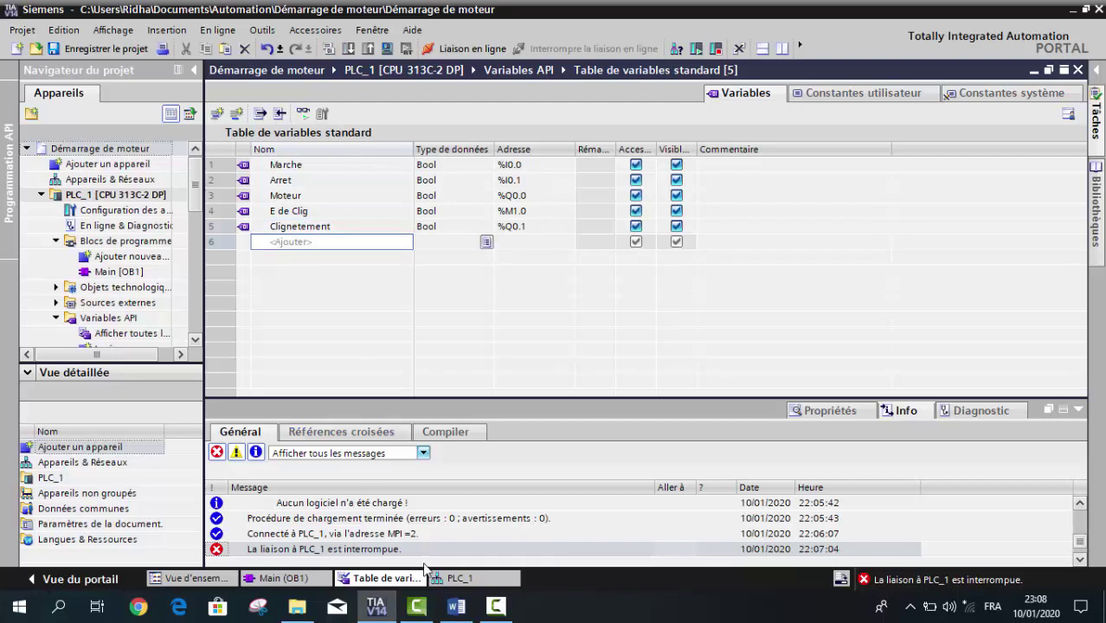
Assign the variable "E de Clig" to the second contact of network 2 in Main [OB1]
click(290, 580)
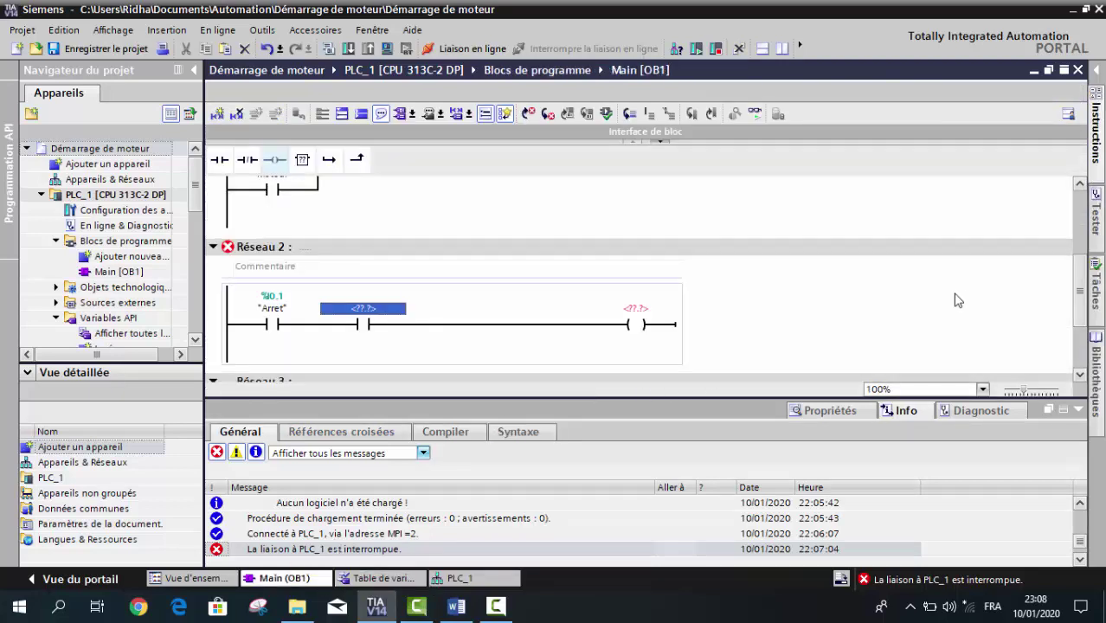
scroll(1080, 324, down, 1)
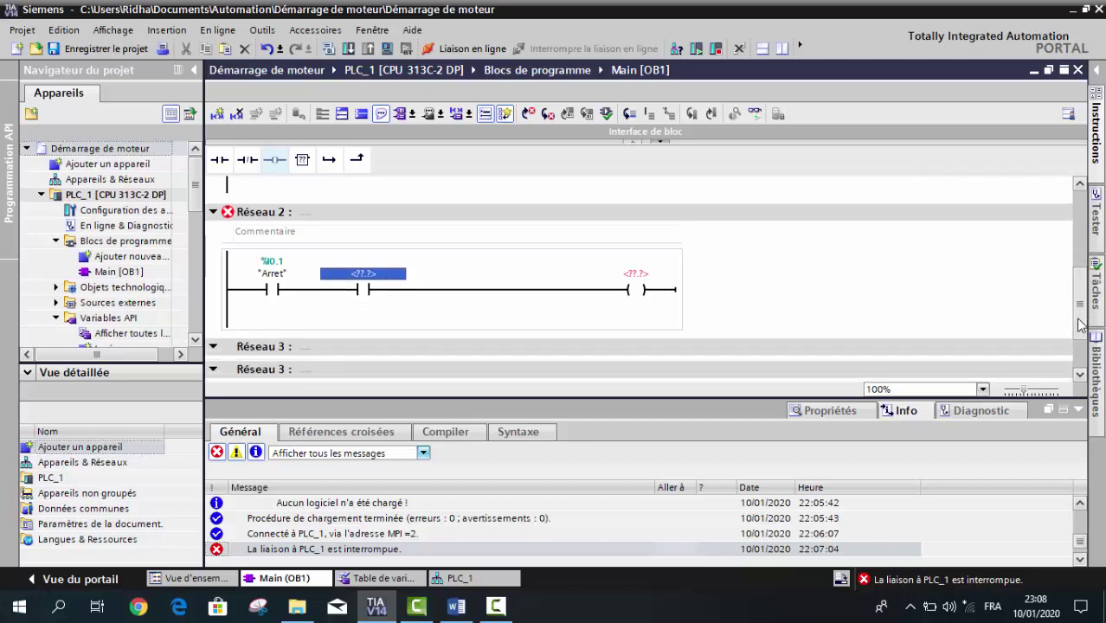
scroll(745, 310, down, 1)
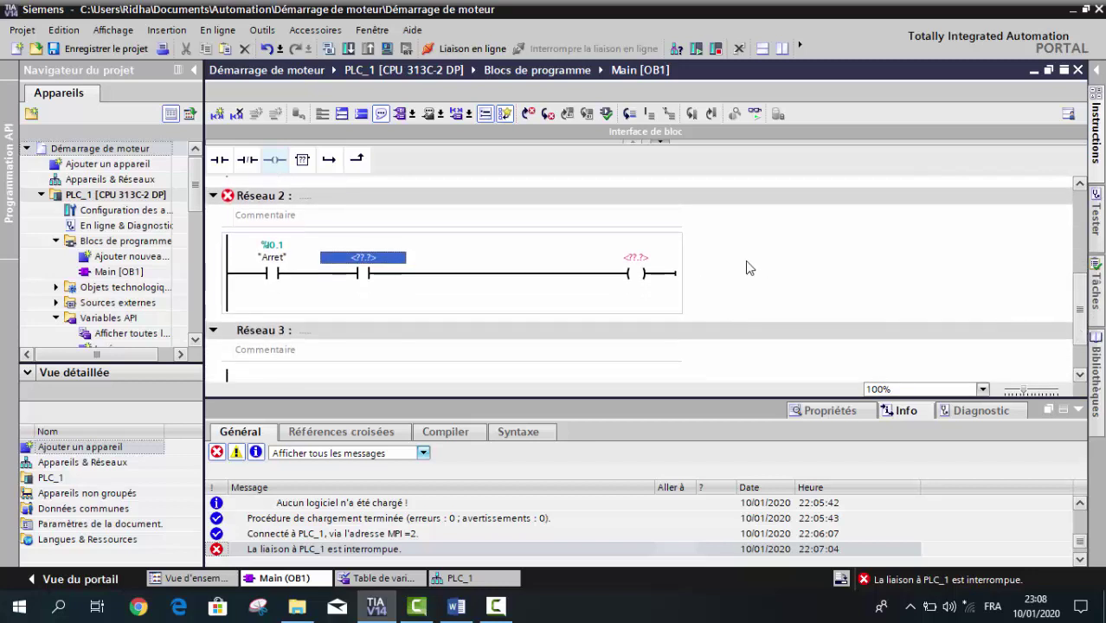
click(388, 256)
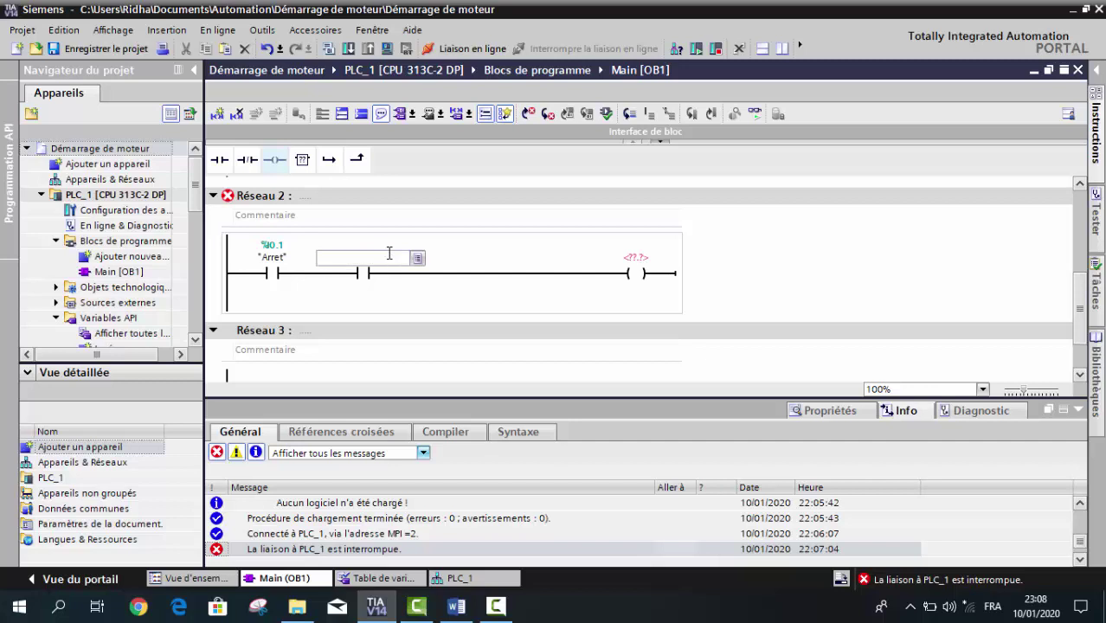
text(E)
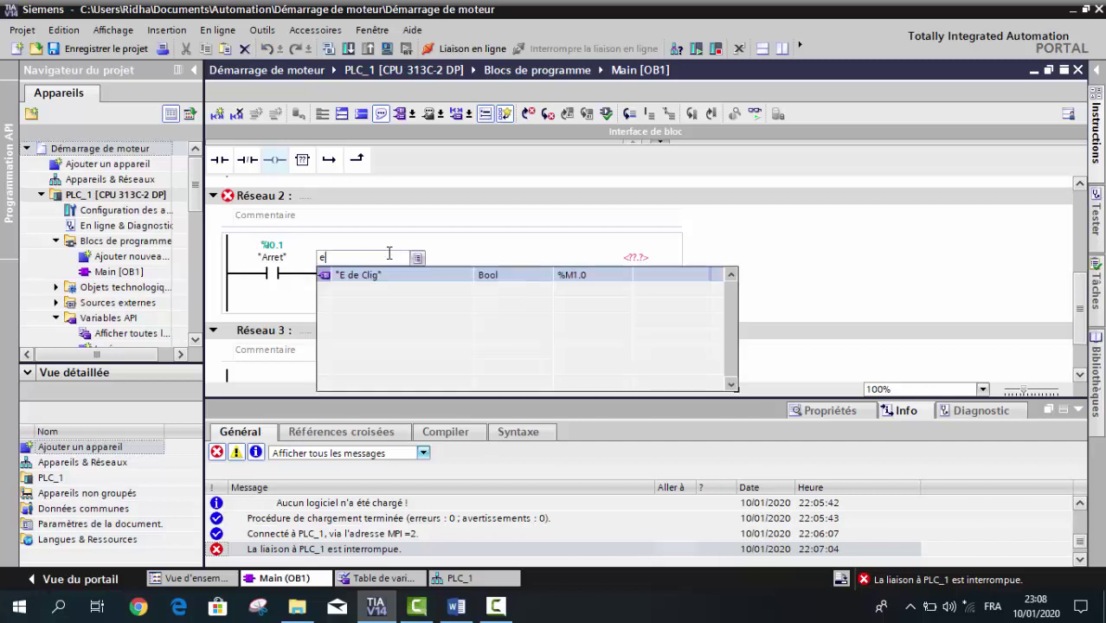
key(Return)
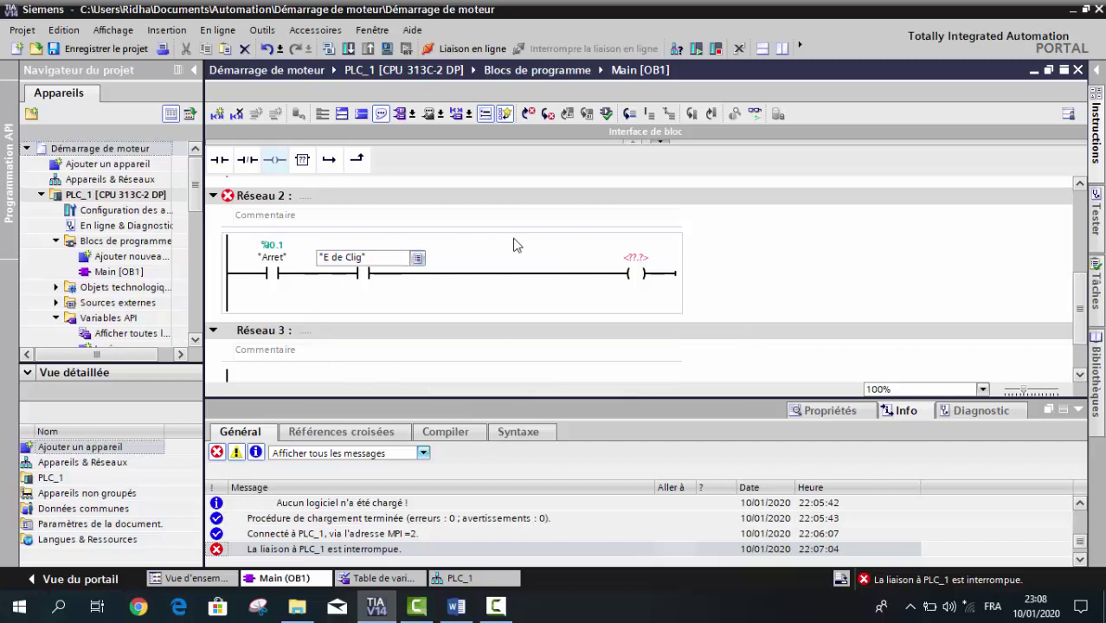
key(Return)
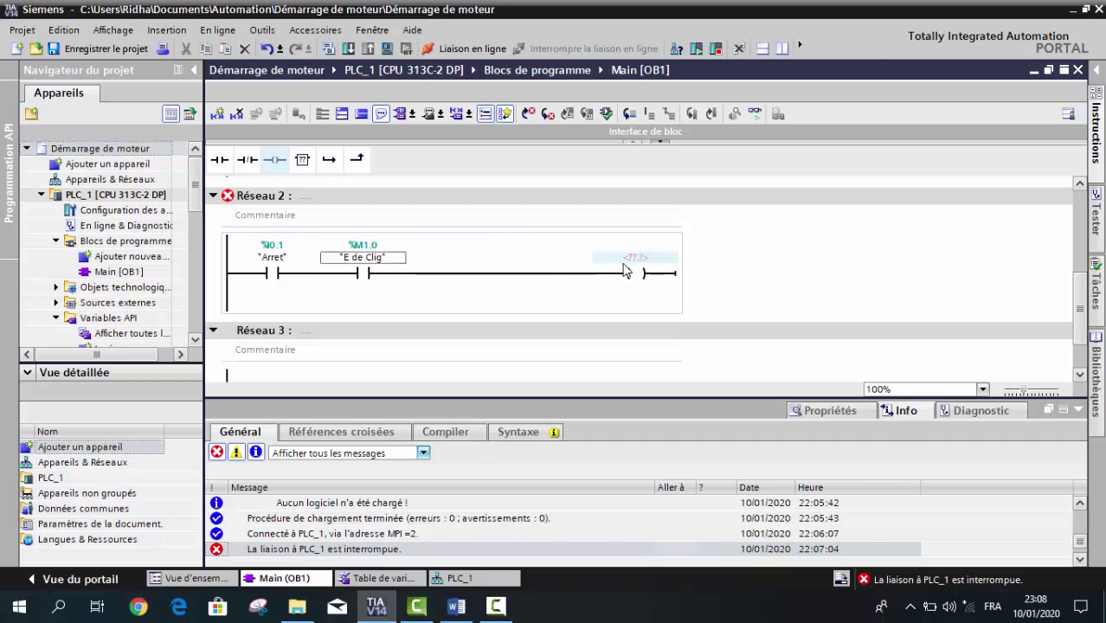
Assign the variable "Clignetement" to the output coil of network 2
double_click(625, 263)
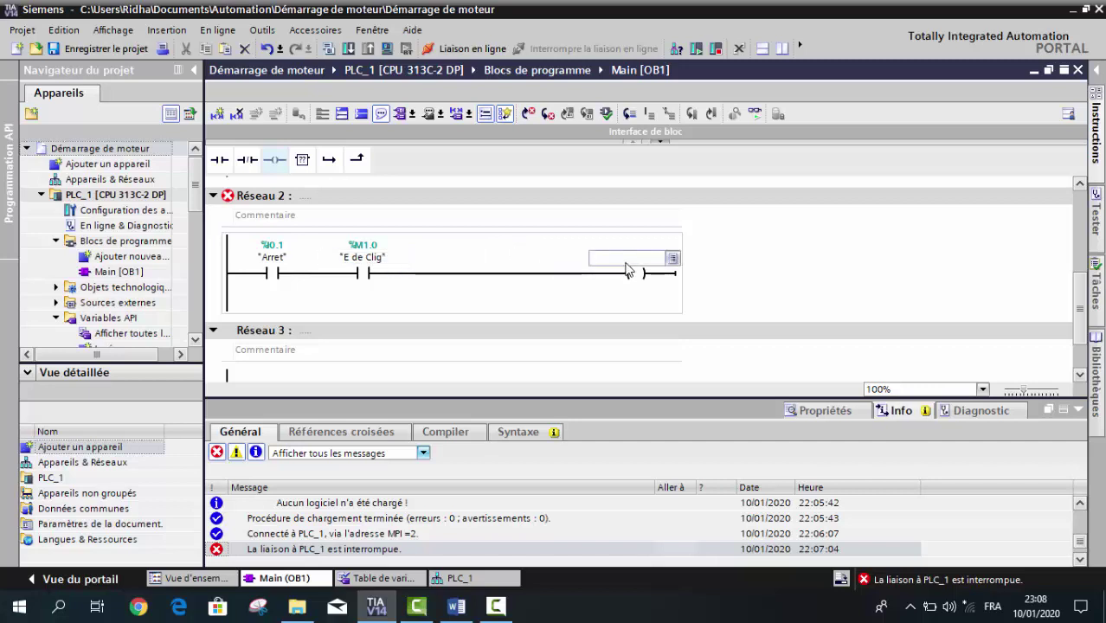
text(cli)
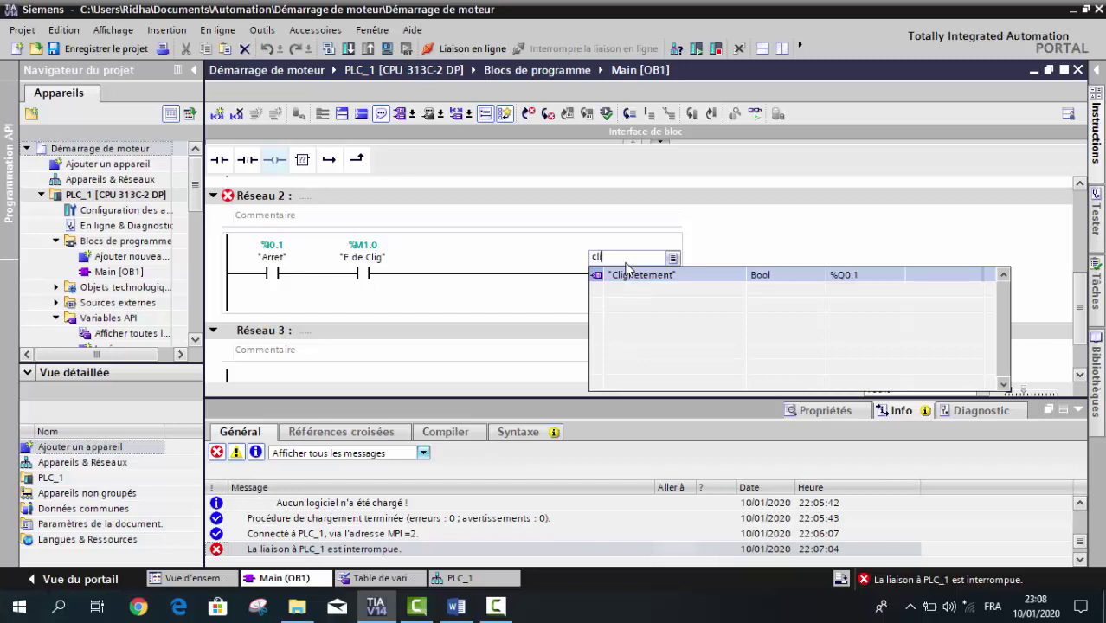
click(627, 273)
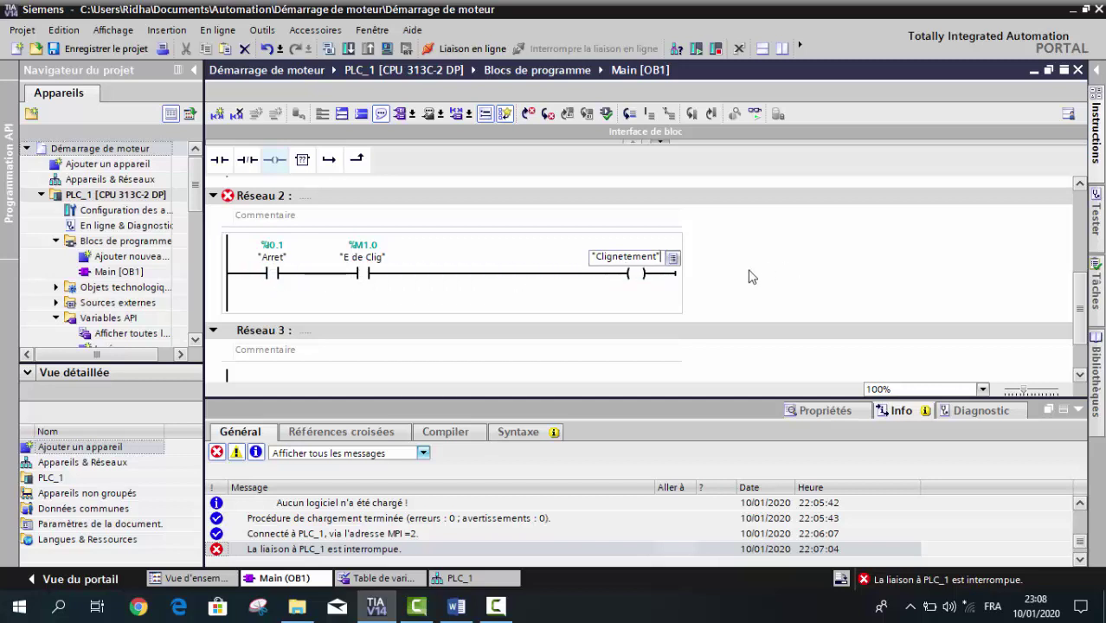
click(639, 274)
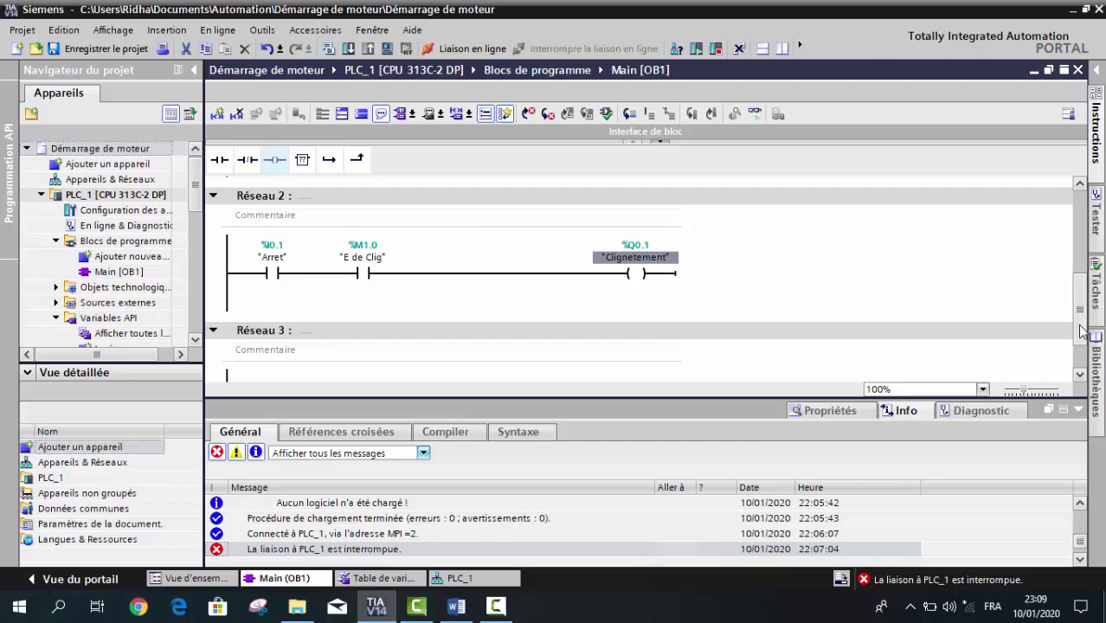
scroll(1073, 317, down, 1)
Enable the clock memory (Mémento de cadence) in the CPU properties of PLC_1
click(481, 581)
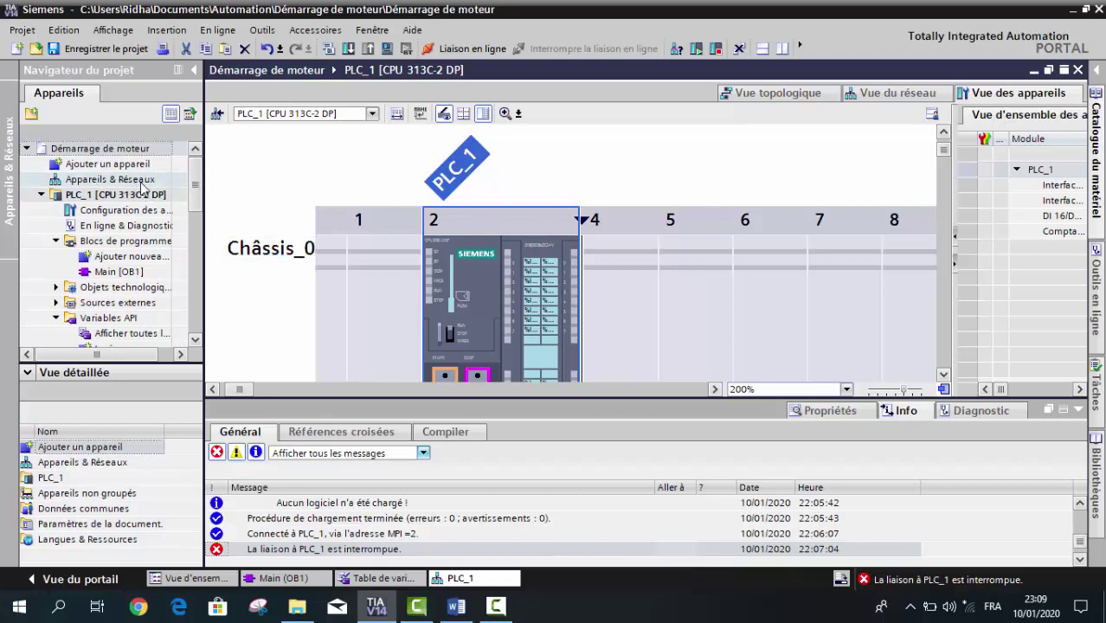
click(943, 375)
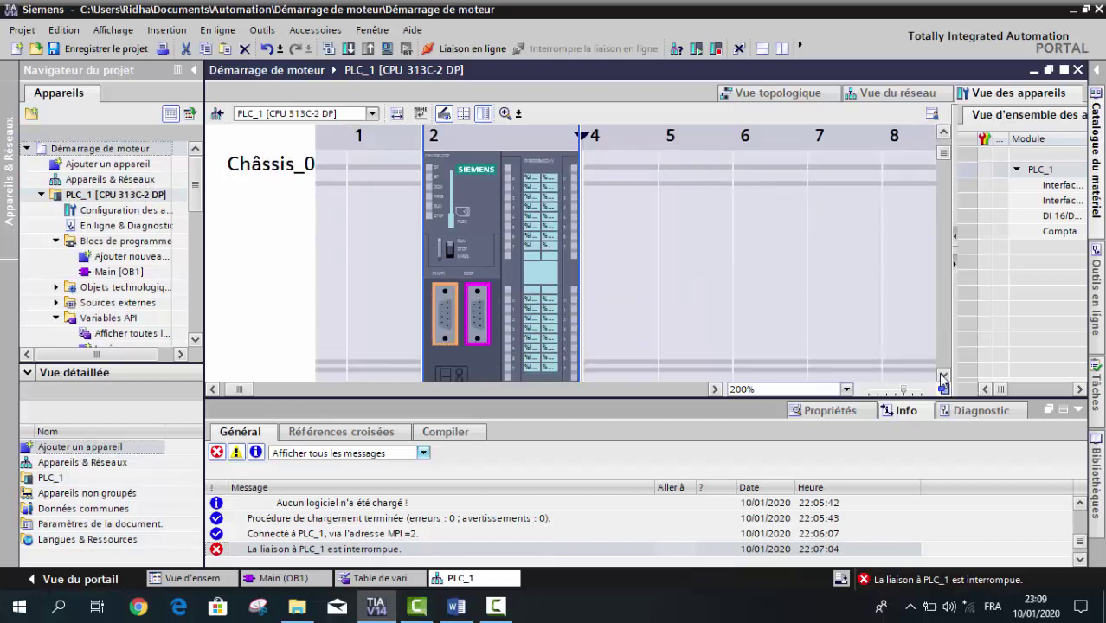
right_click(497, 227)
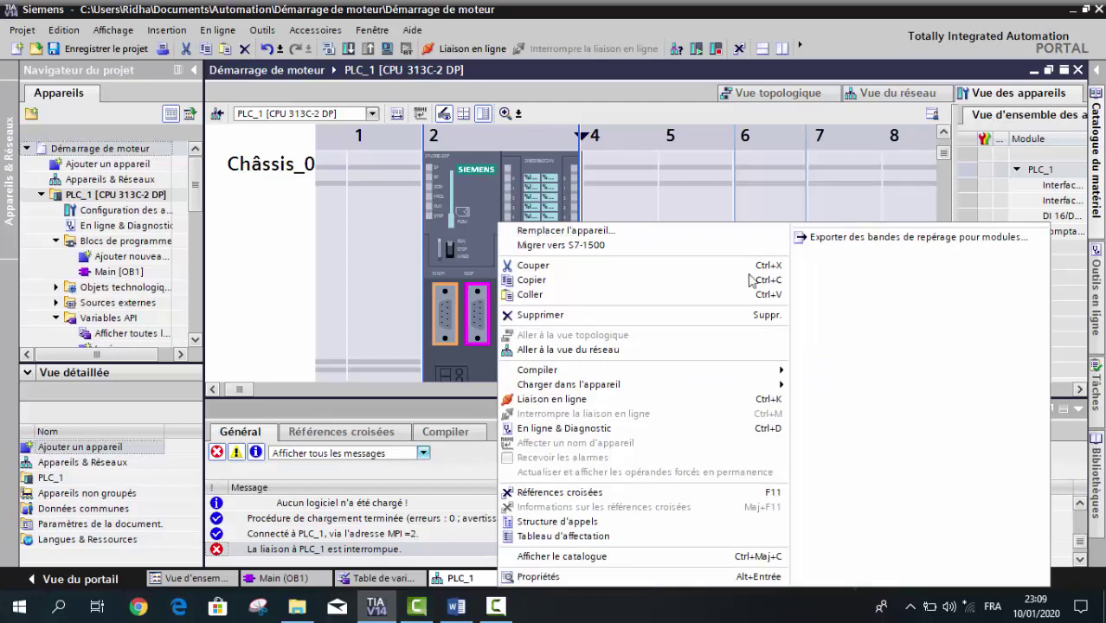
click(572, 573)
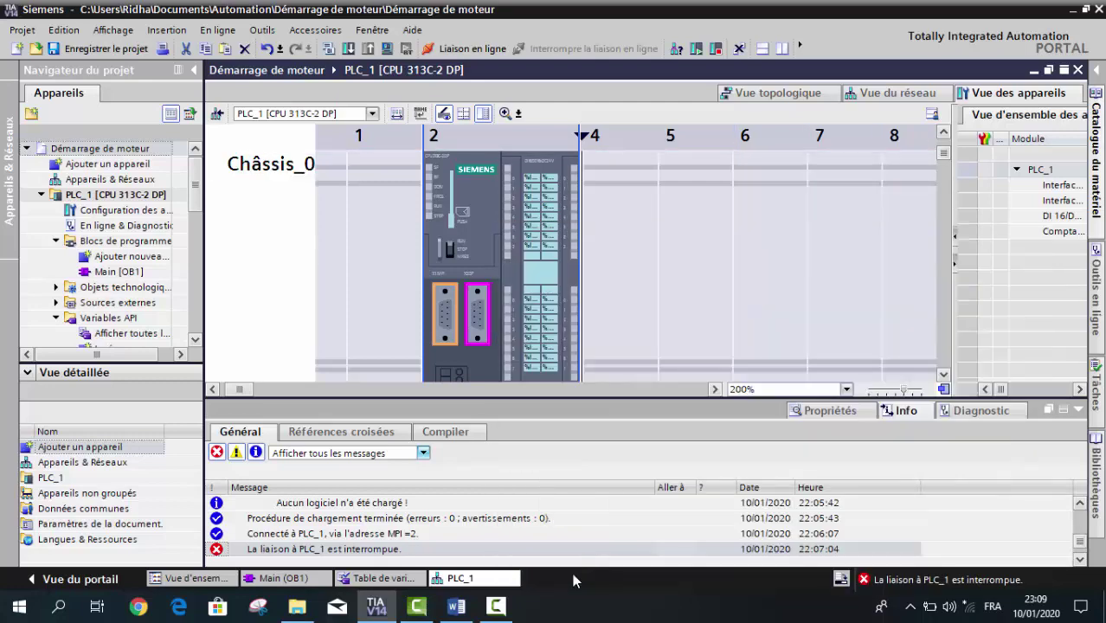
click(829, 410)
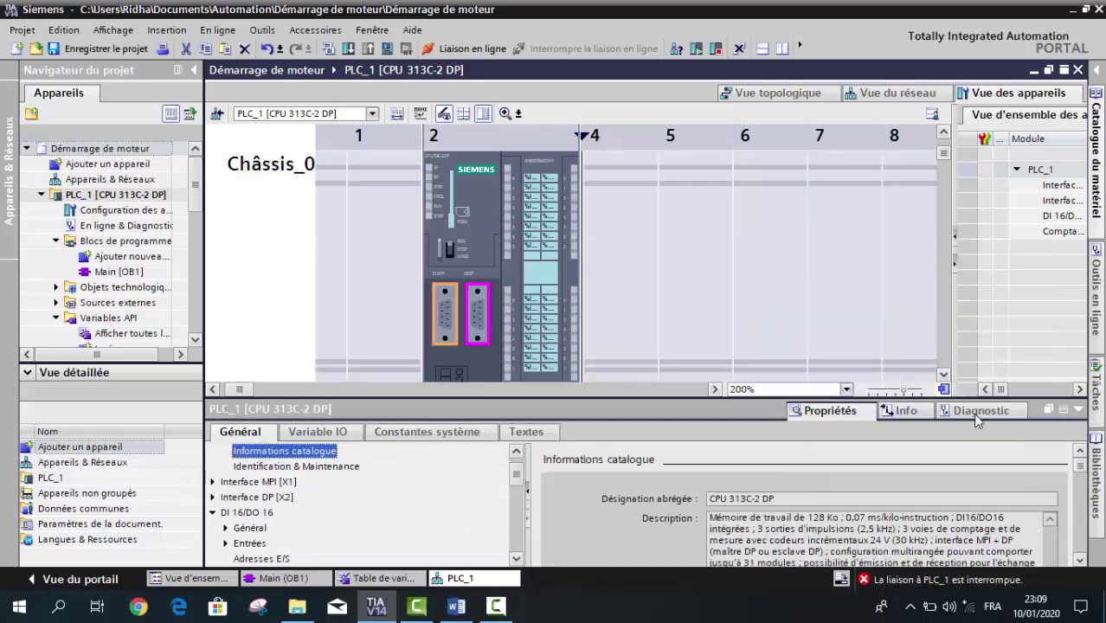
drag(962, 396, 961, 197)
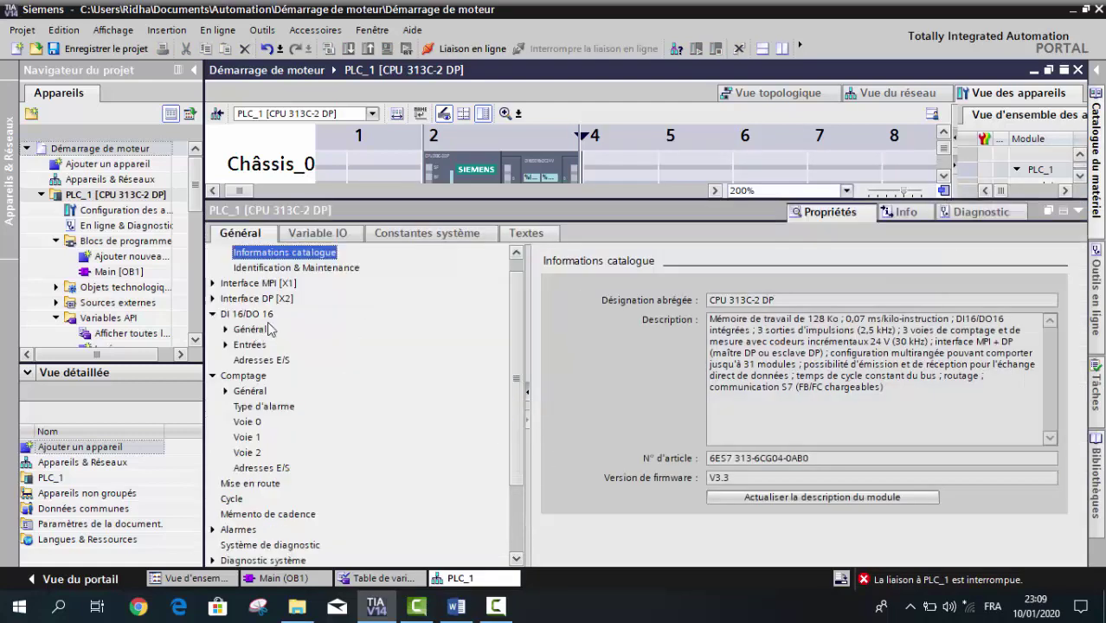
click(279, 516)
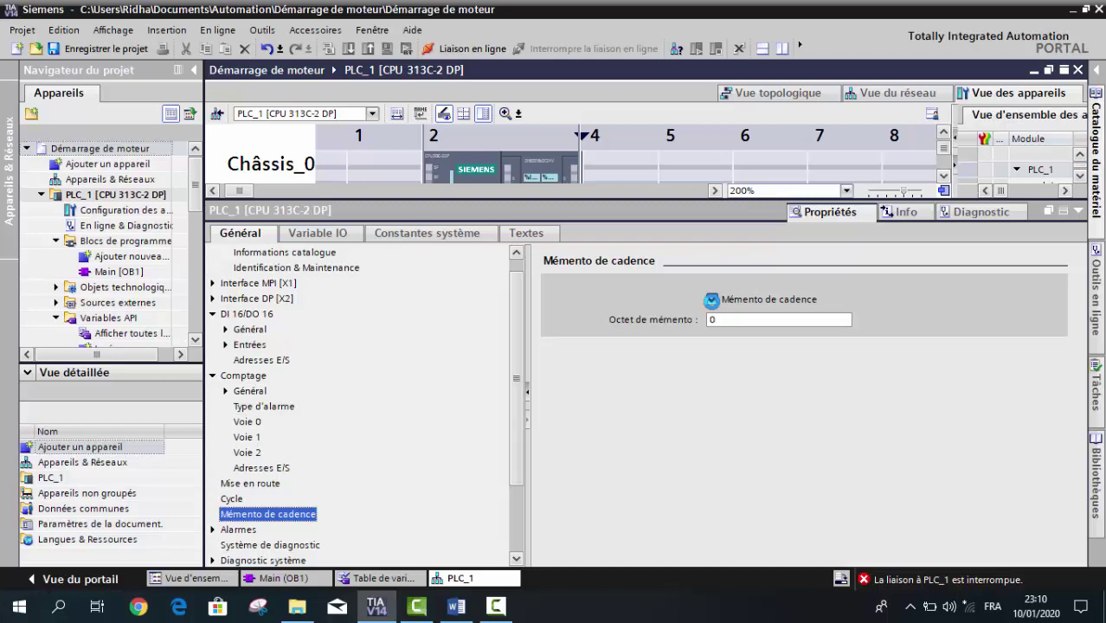
click(711, 299)
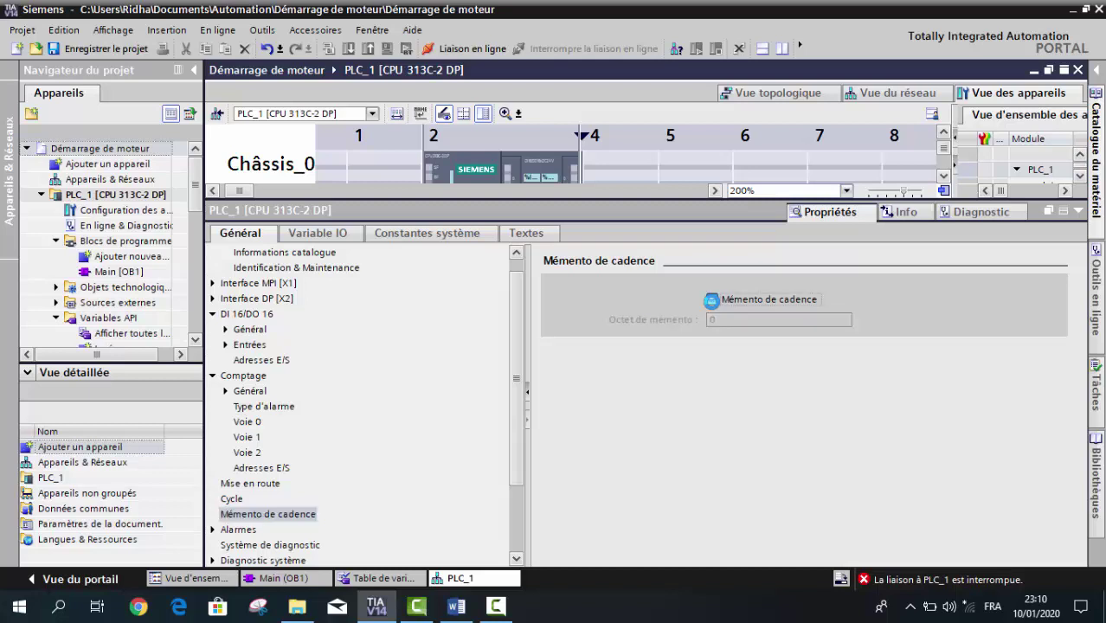
click(711, 299)
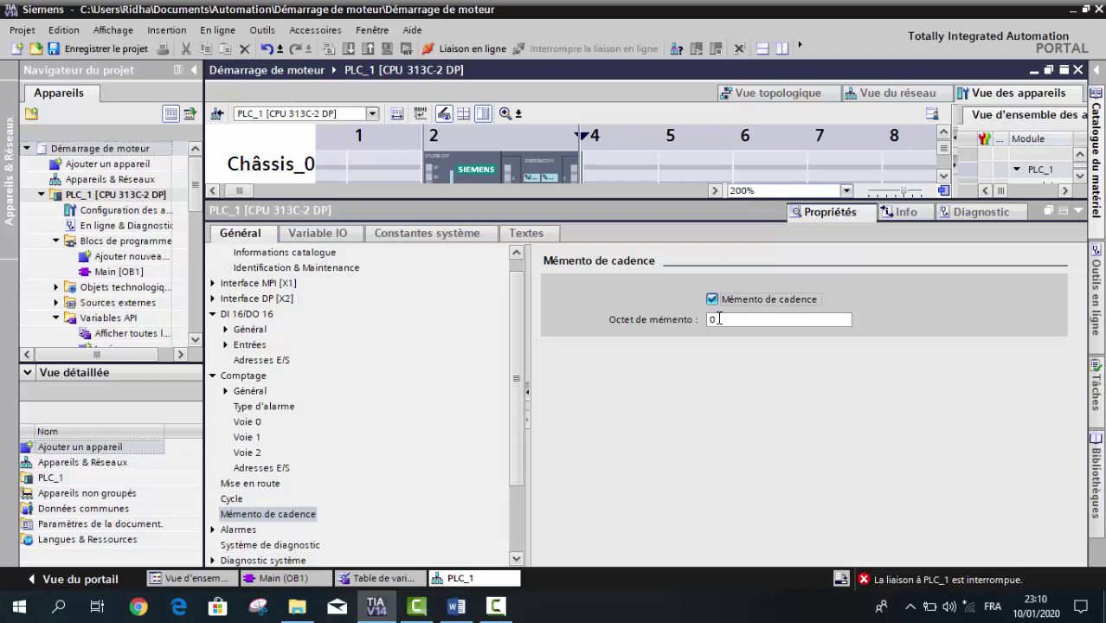
Set the clock memory byte (Octet de mémento) to 2 and collapse the CPU properties
click(717, 319)
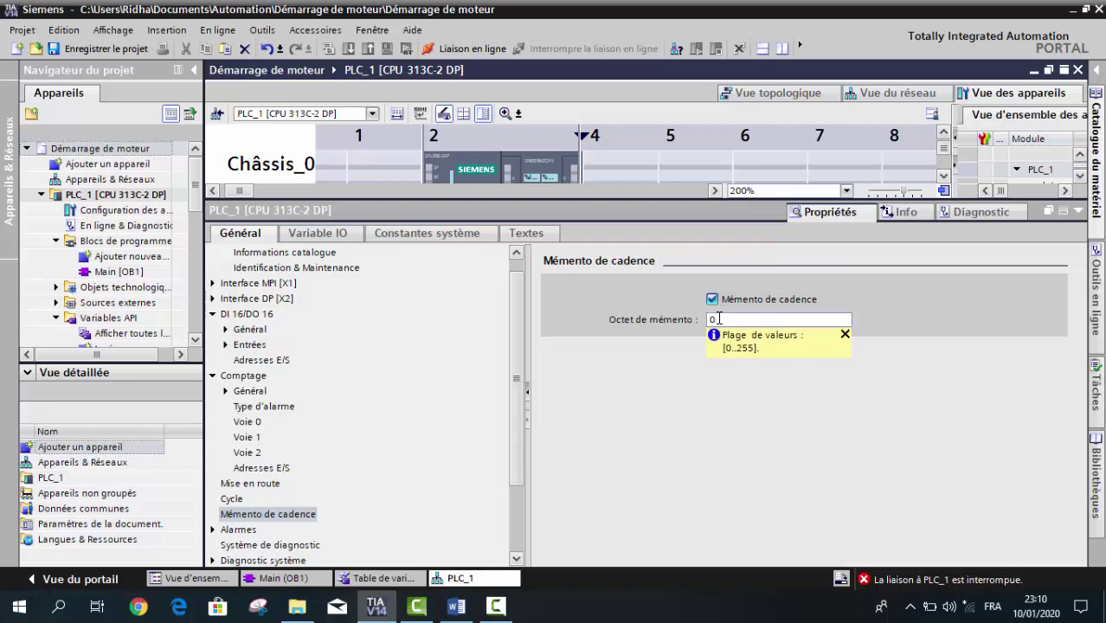
key(BackSpace)
text(2)
click(660, 378)
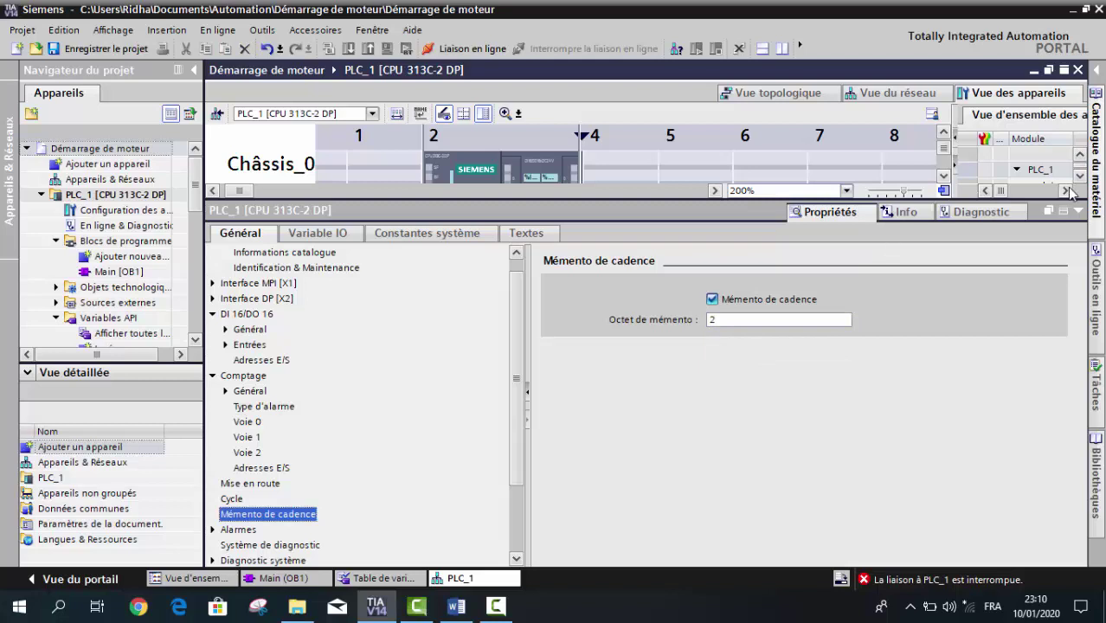
click(1079, 212)
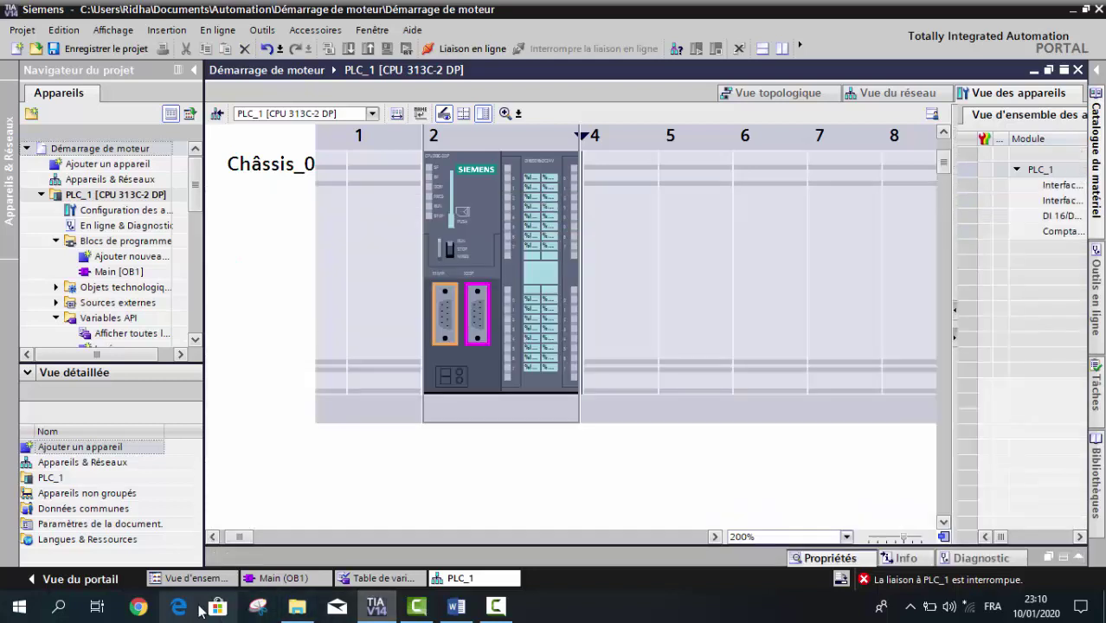
Return to the ladder program in Main [OB1] and save the project
click(275, 578)
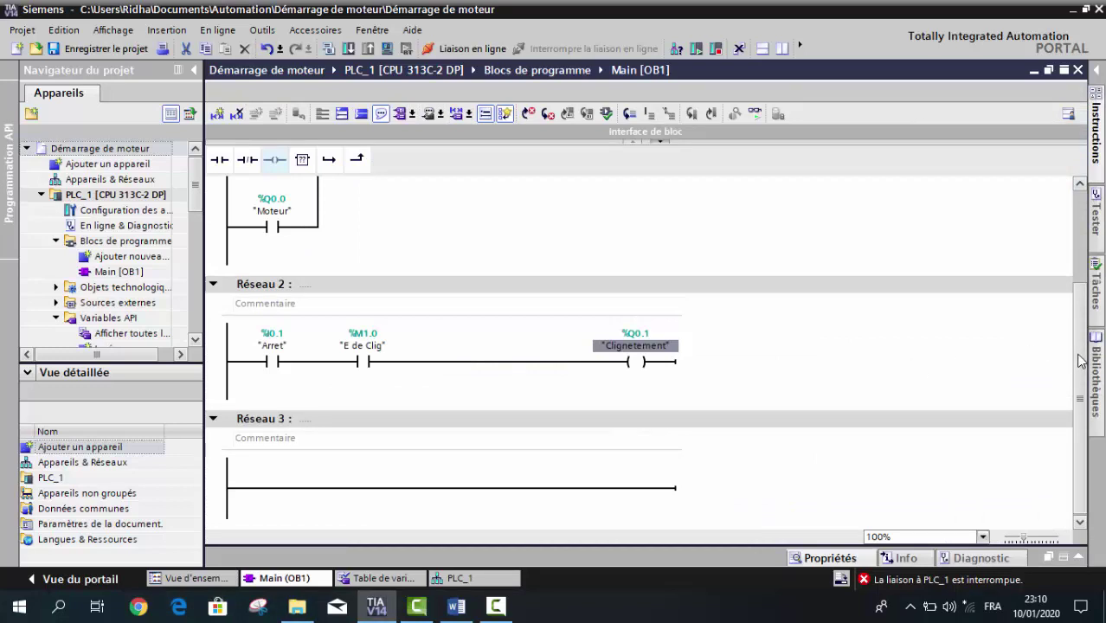
drag(1077, 356, 1087, 300)
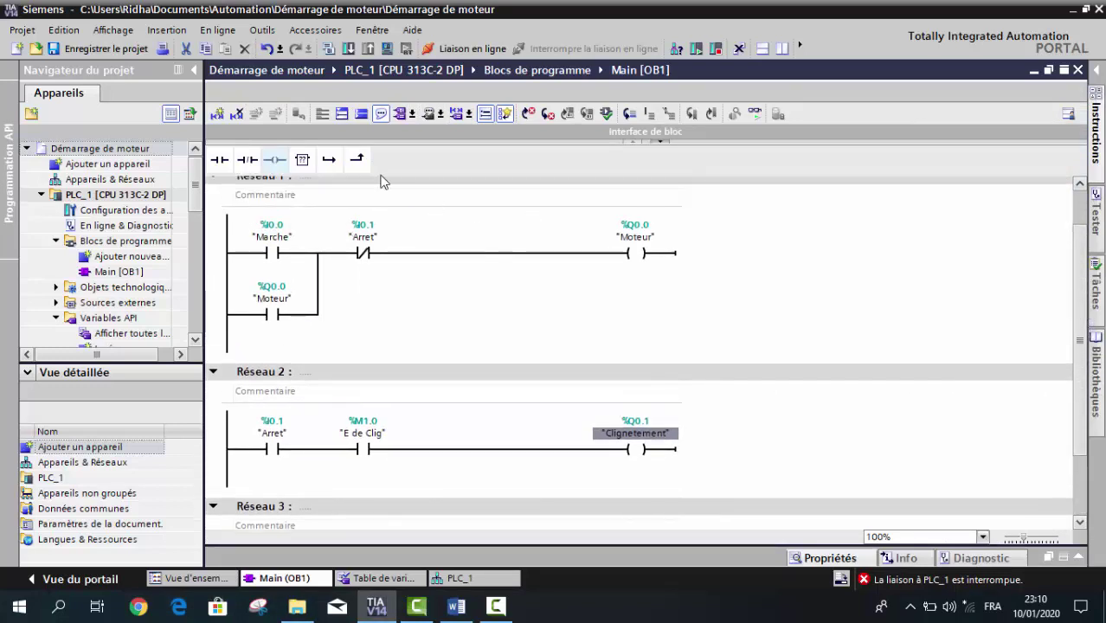
click(116, 49)
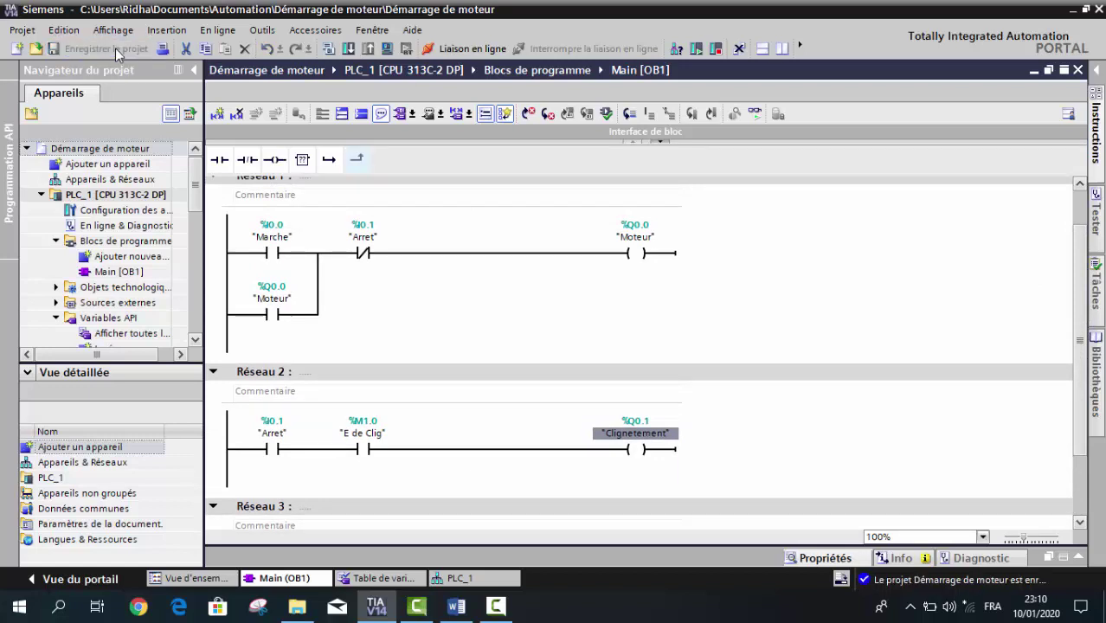
Load Main [OB1] into the simulated PLC_1 and collapse the message area to show the ladder networks
click(387, 49)
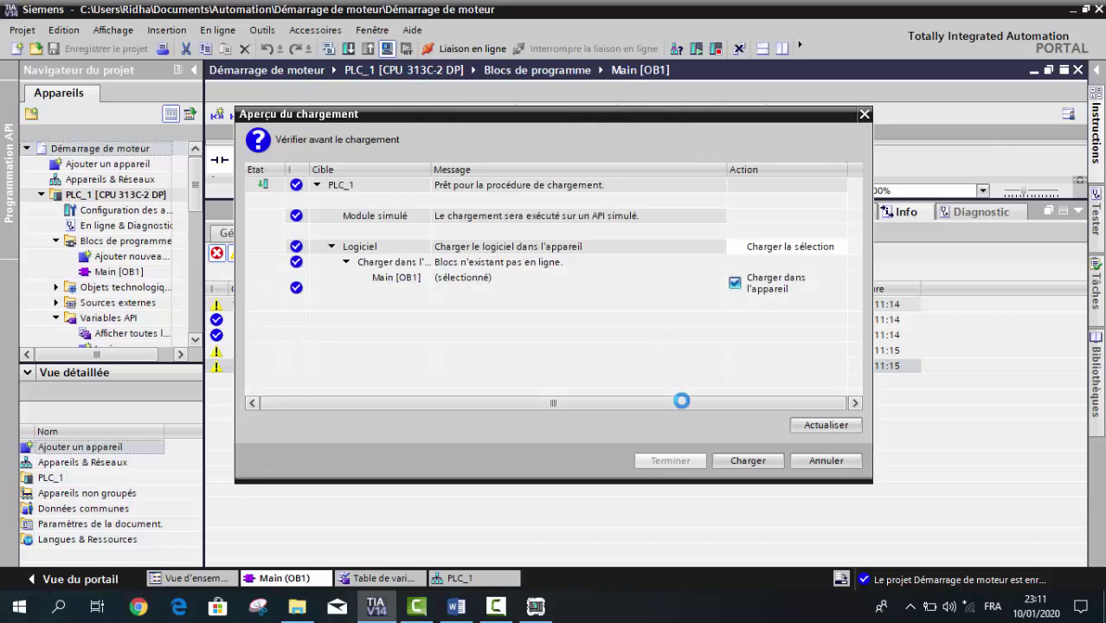
click(760, 462)
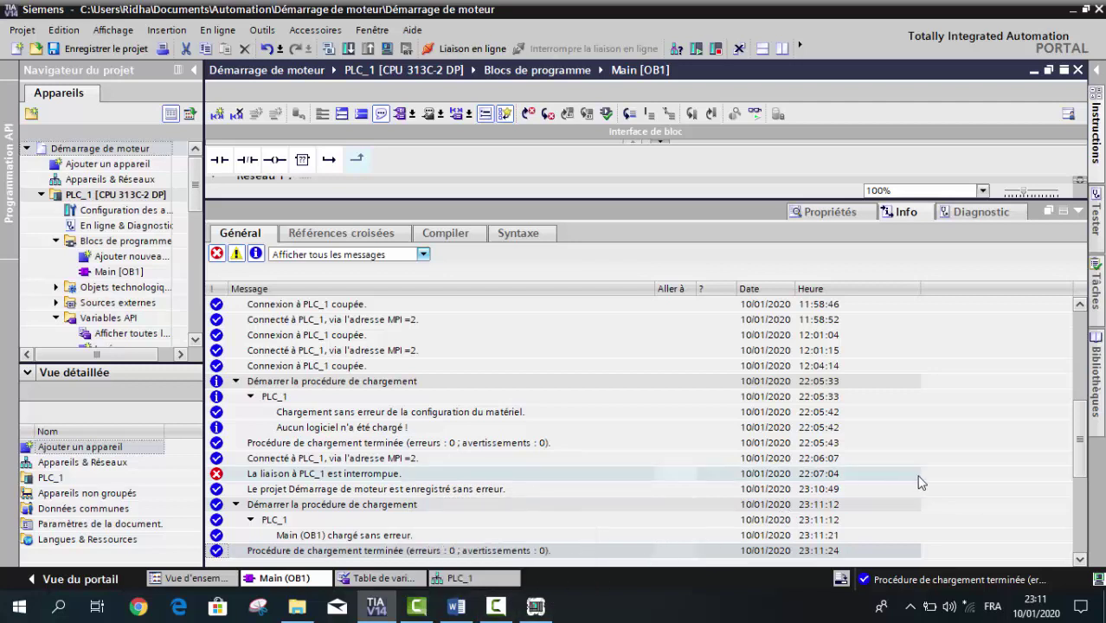
click(1077, 213)
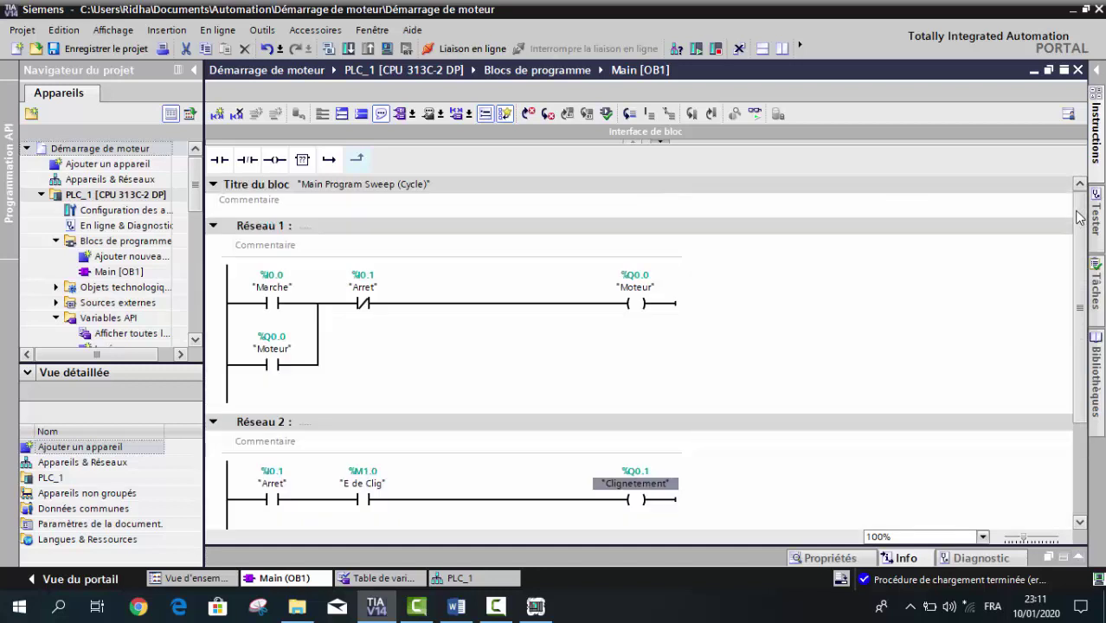
Switch to S7-PLCSIM and set the simulated CPU to RUN
click(532, 610)
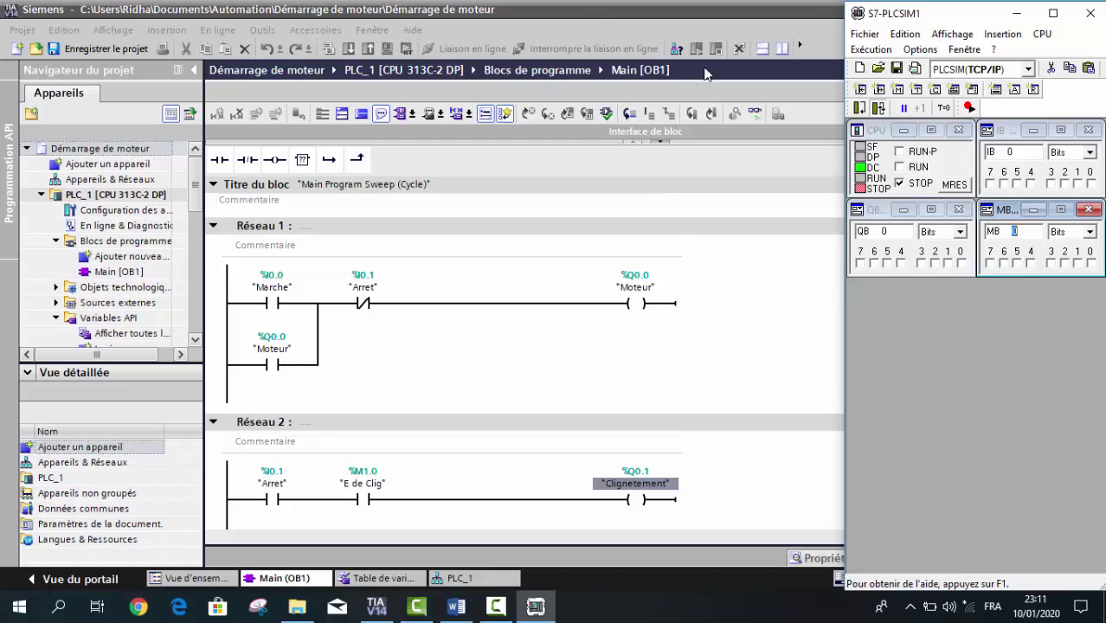
click(906, 171)
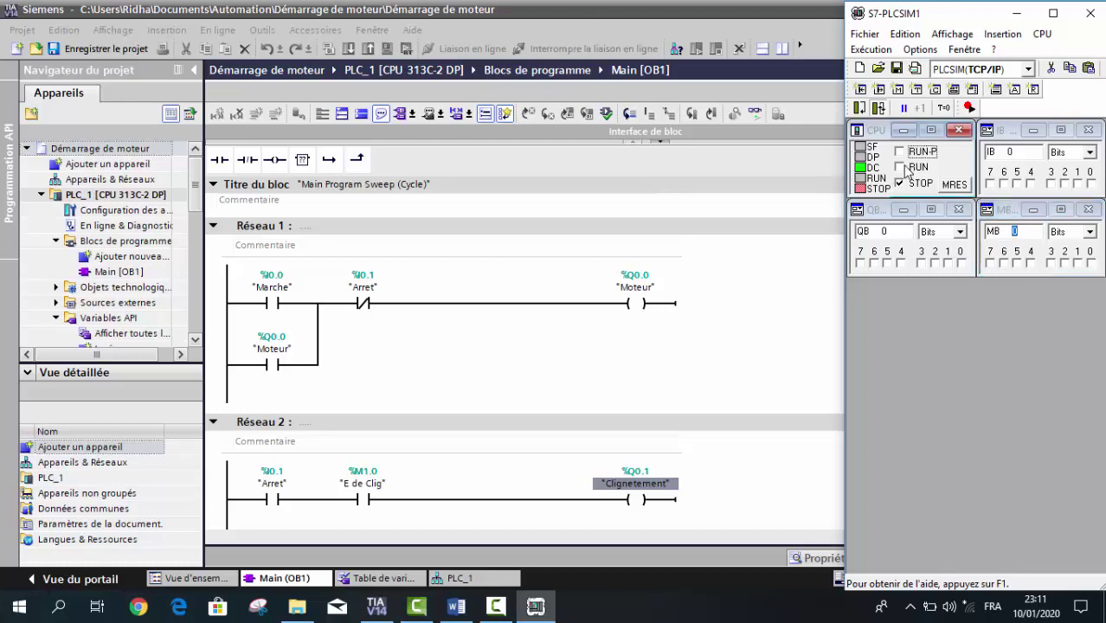
click(905, 169)
Switch to TIA Portal, establish the online connection to PLC_1, and bring S7-PLCSIM back to the front
click(614, 17)
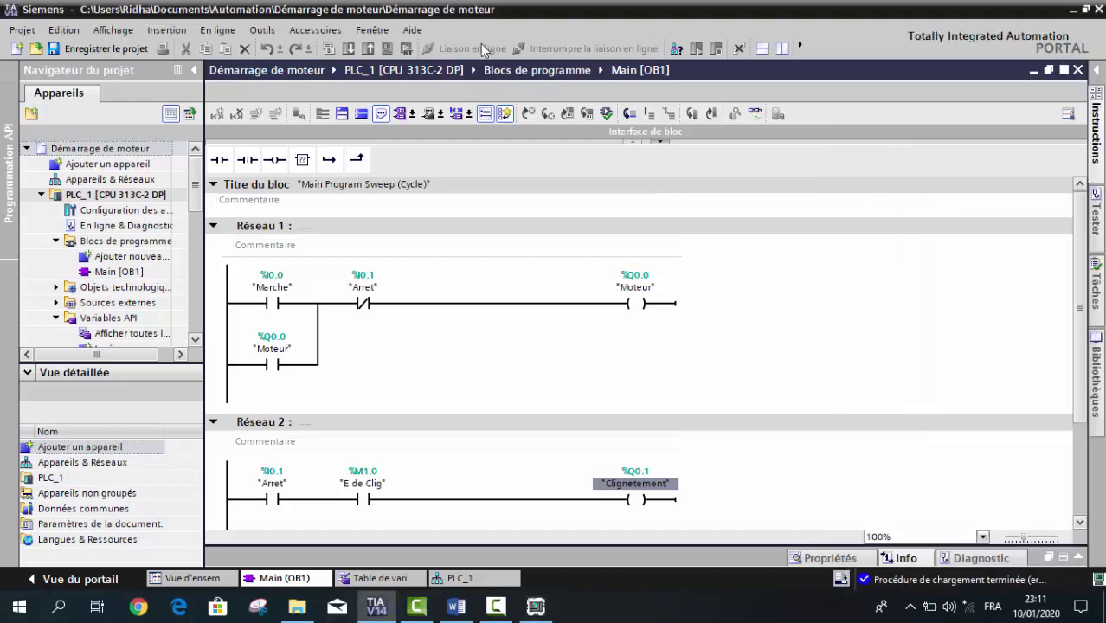
click(455, 50)
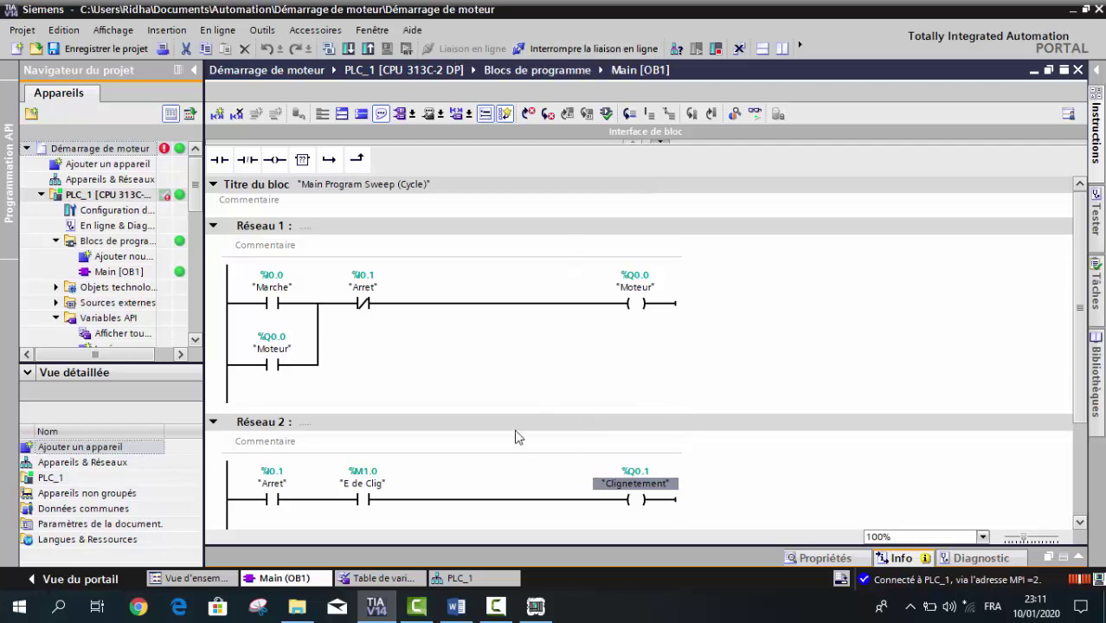
click(534, 606)
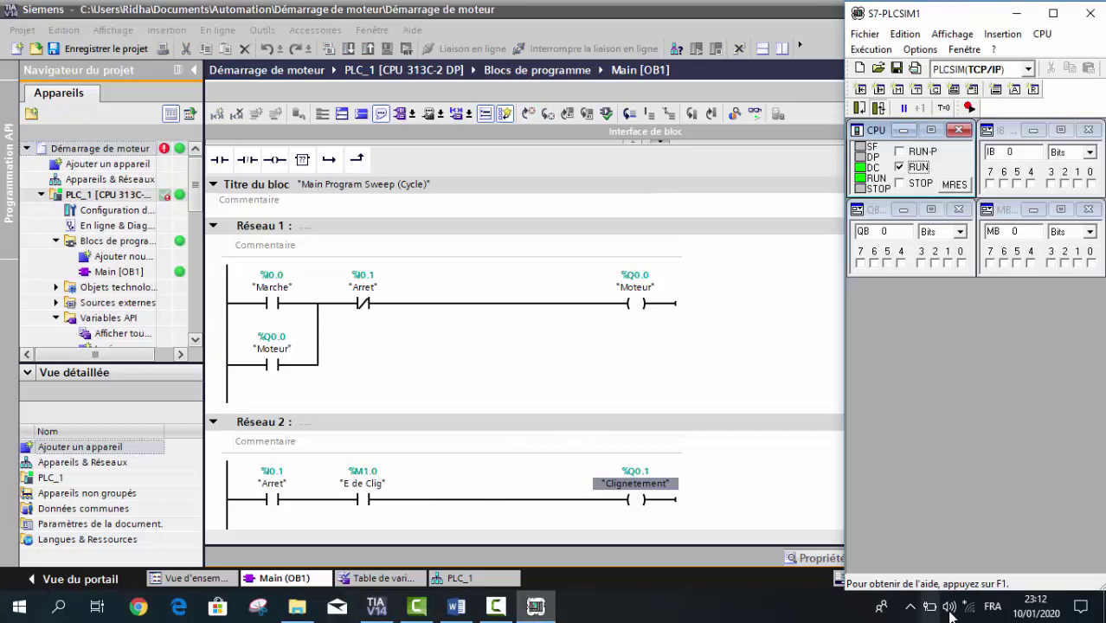
click(495, 607)
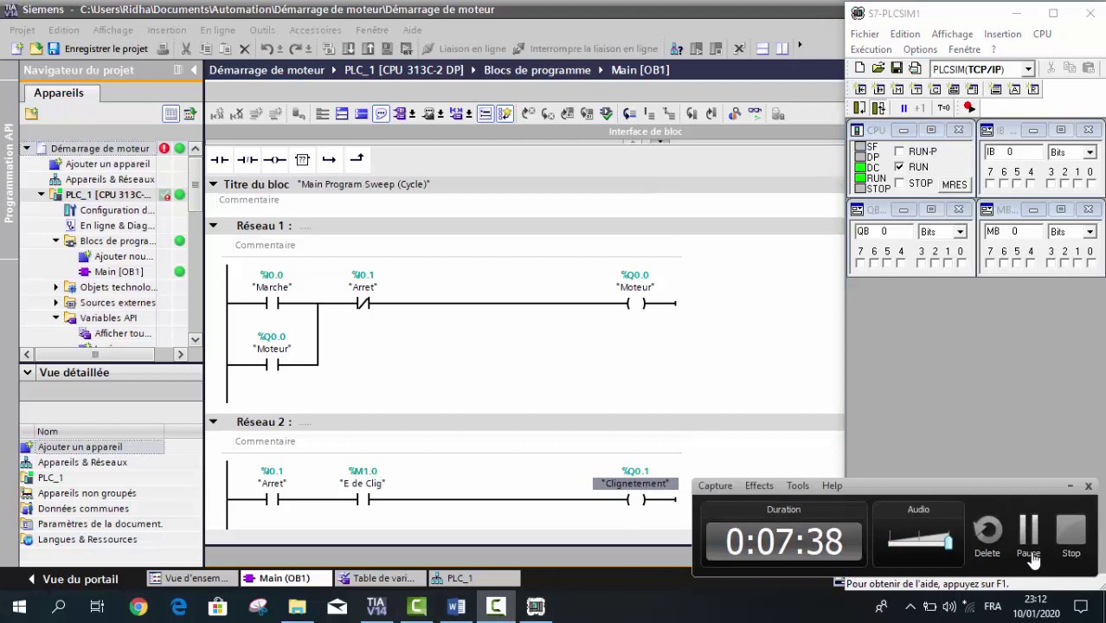
Switch to TIA Portal and disconnect the online connection to PLC_1
click(1029, 534)
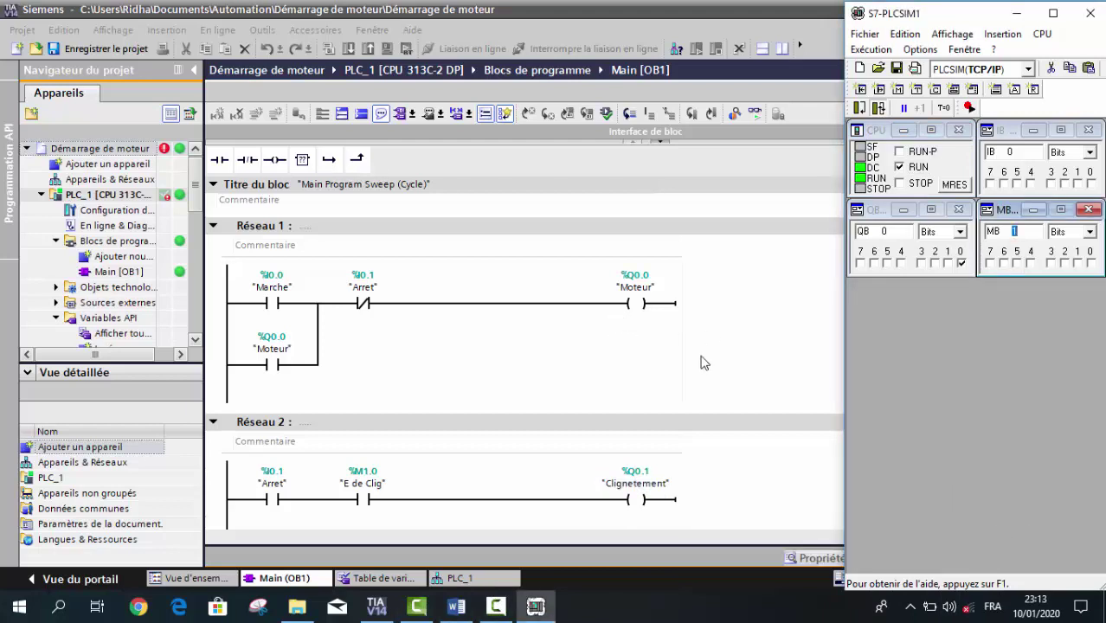
click(776, 414)
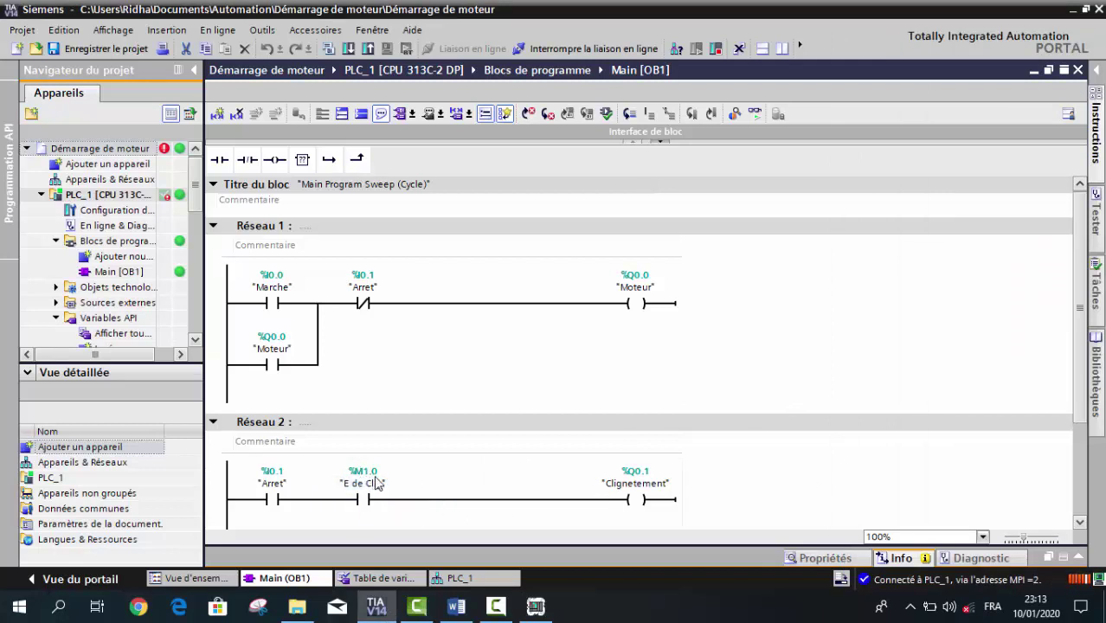
click(578, 50)
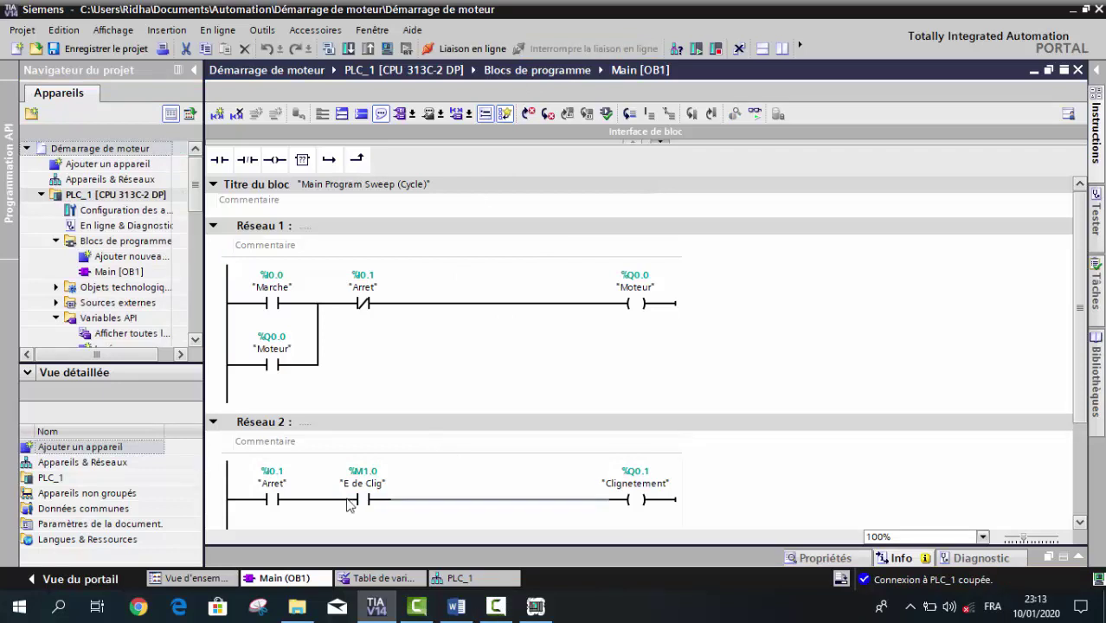
Set the clock memory byte of PLC_1 to 1 in the CPU properties and collapse the properties area
click(468, 580)
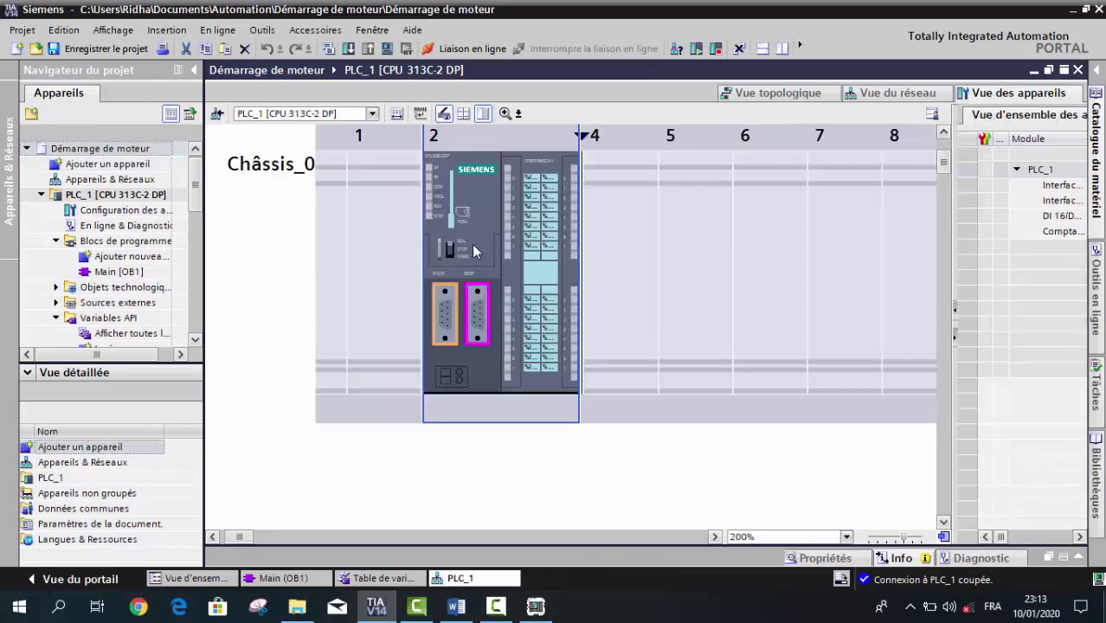
right_click(473, 250)
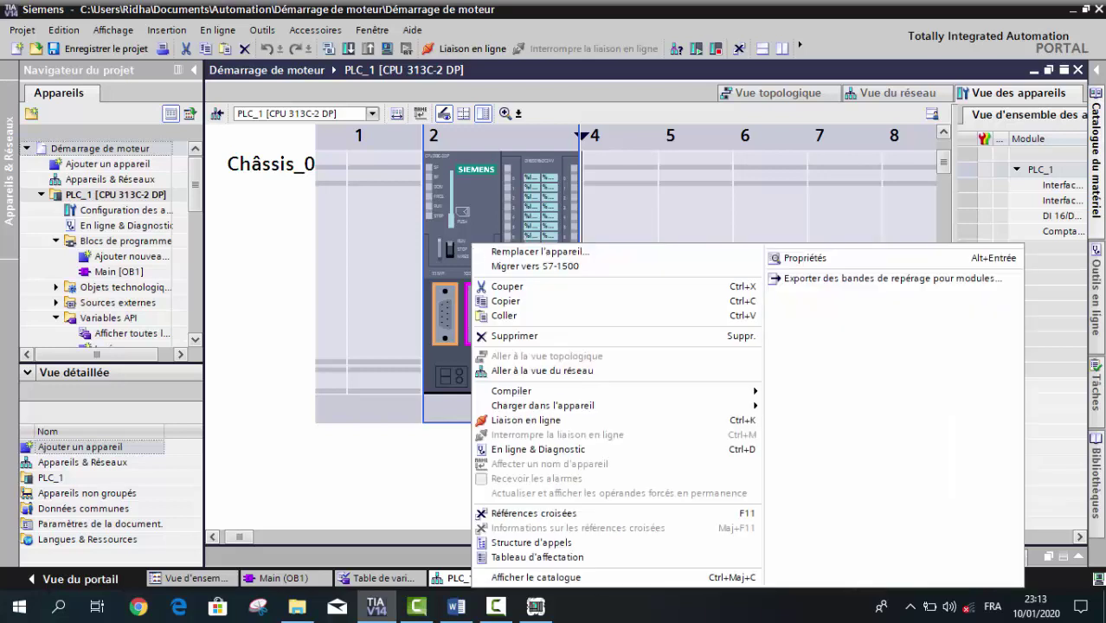
click(851, 259)
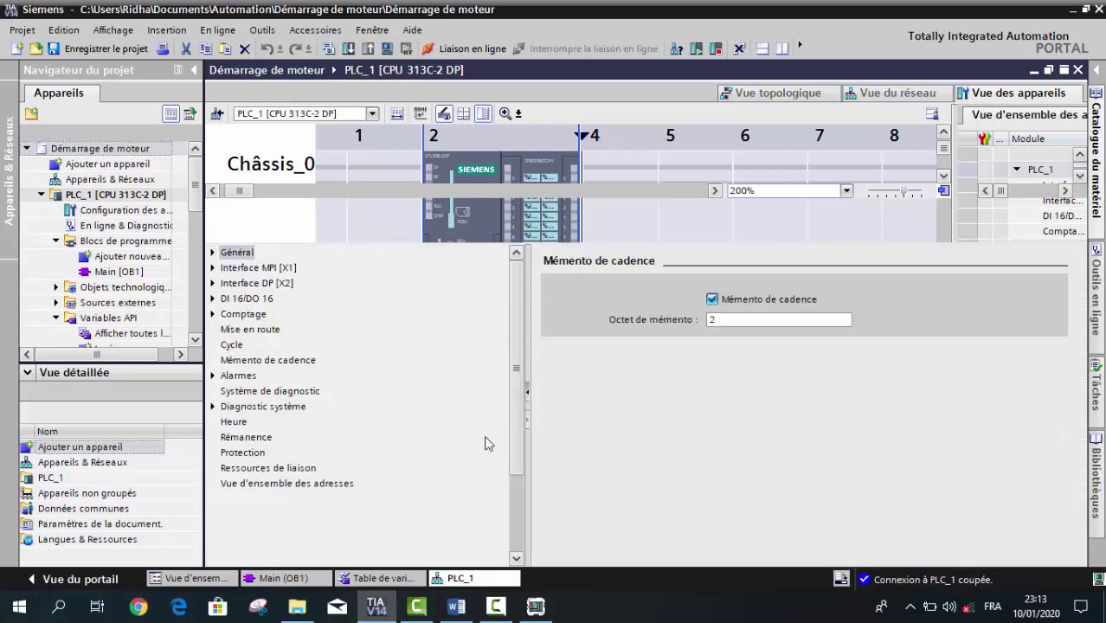
click(721, 320)
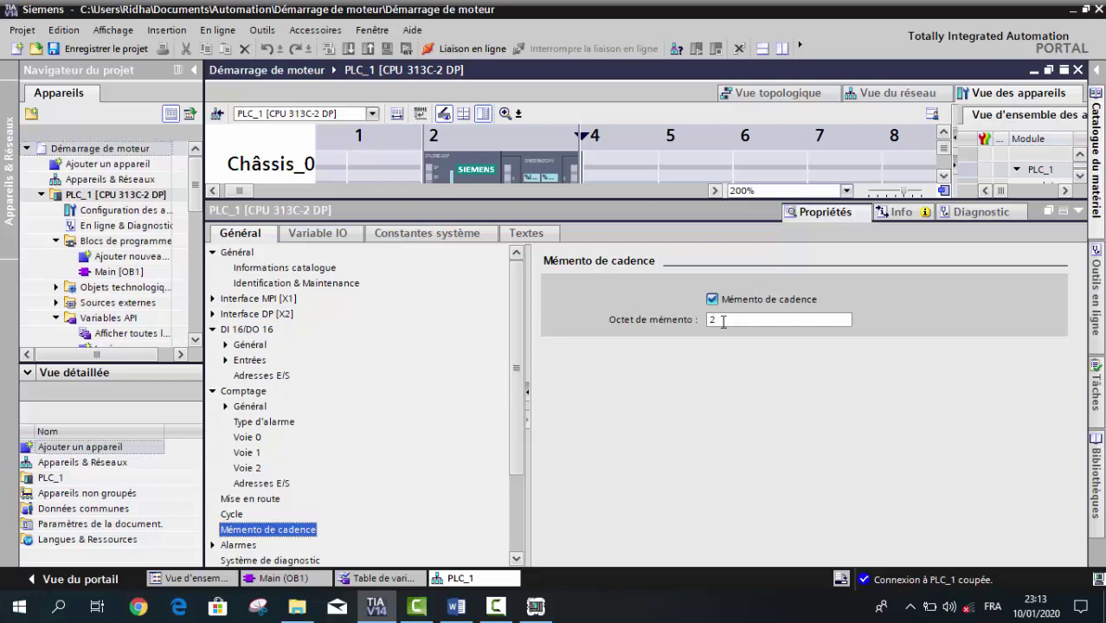
click(721, 320)
text(1)
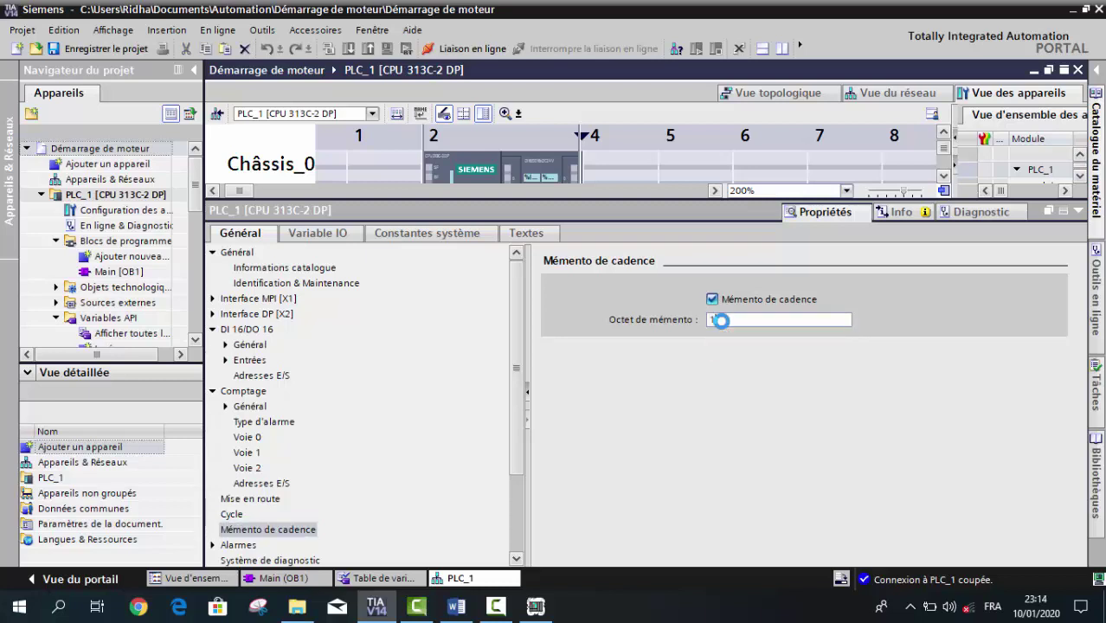
key(Return)
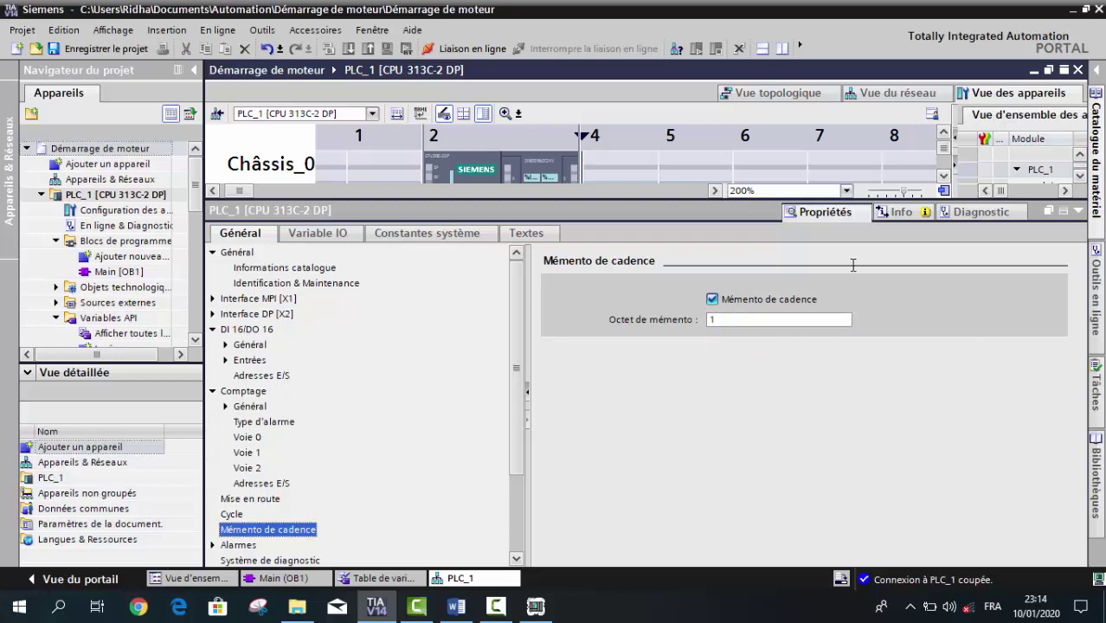
click(1078, 210)
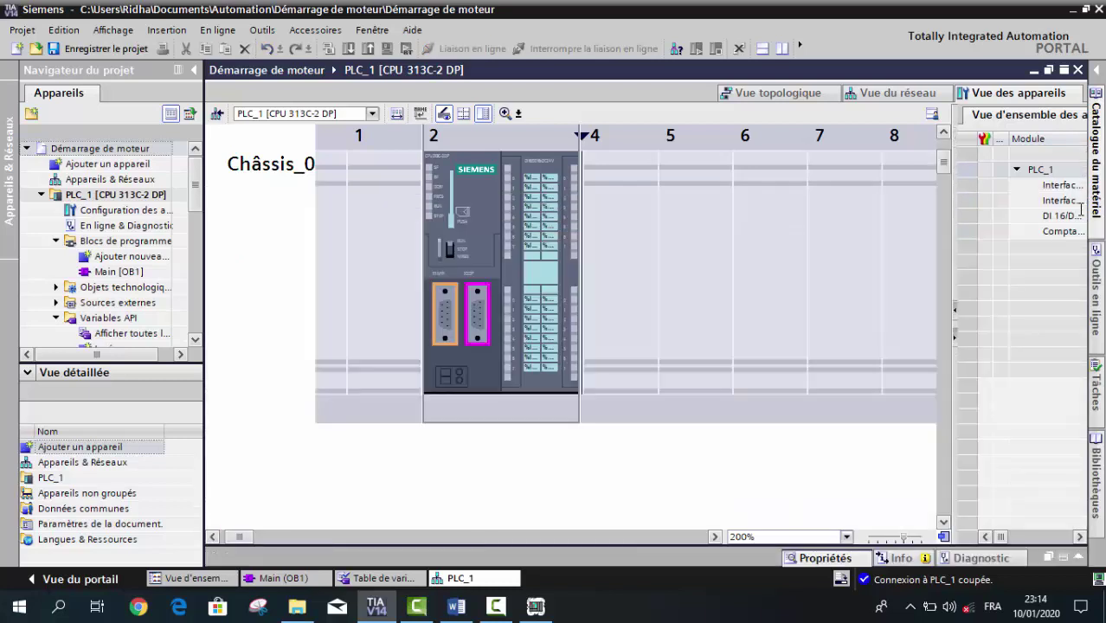
Save the project from Main [OB1] and start loading PLC_1 into the simulated controller
click(285, 578)
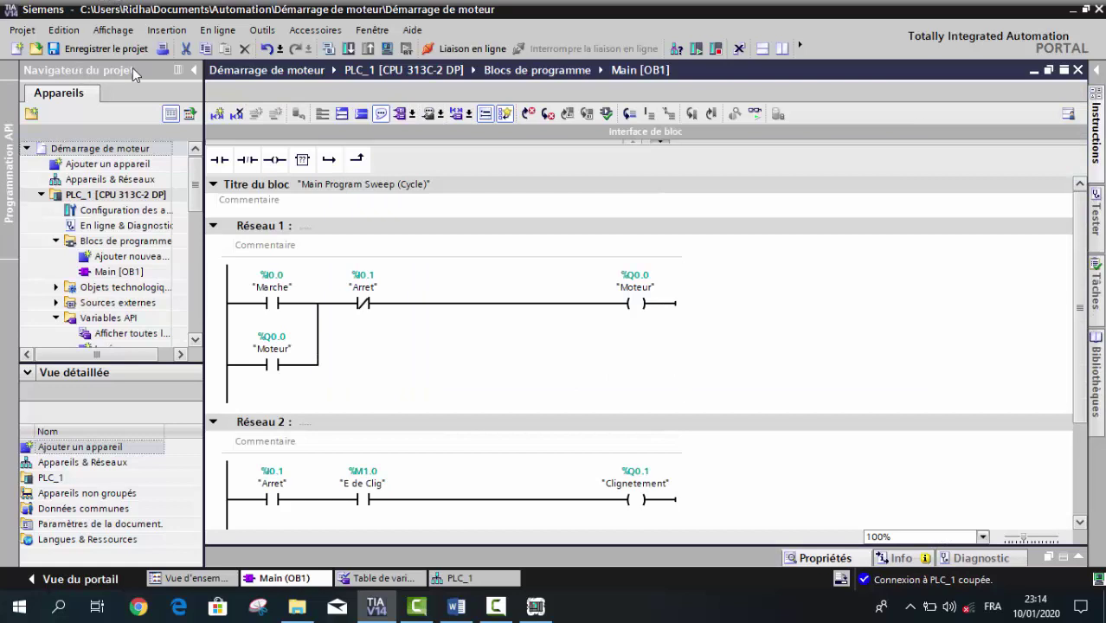
click(114, 51)
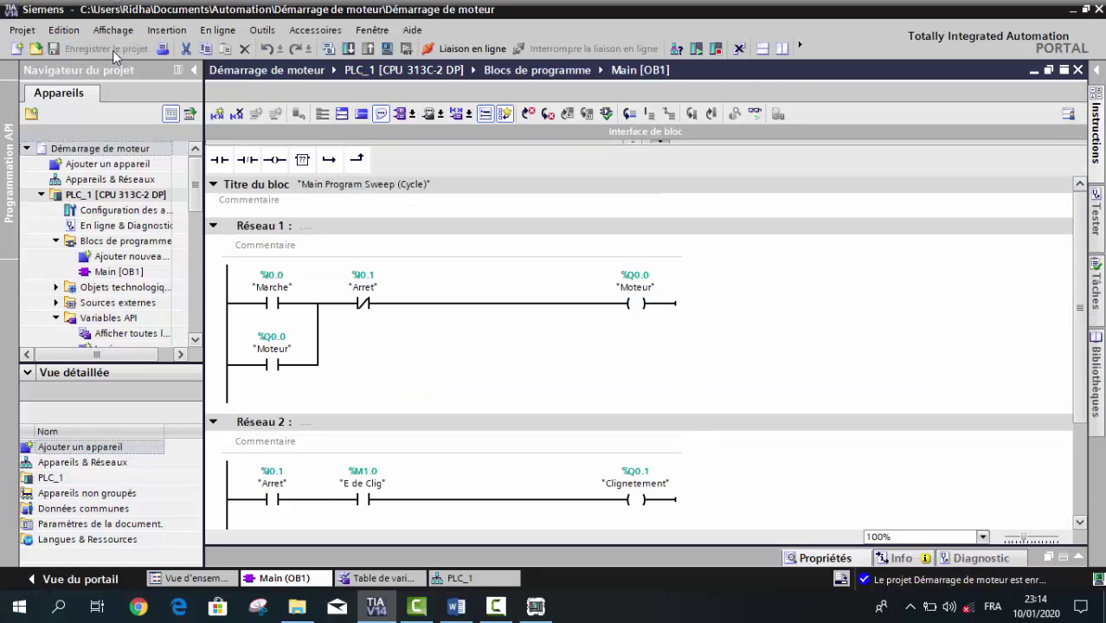
click(386, 49)
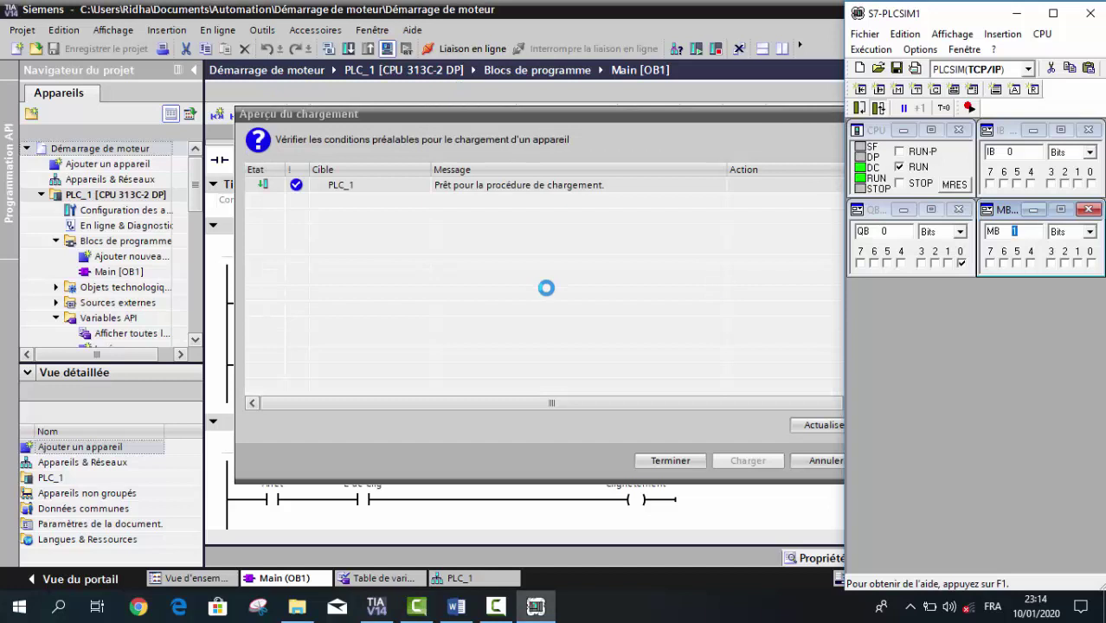
click(744, 461)
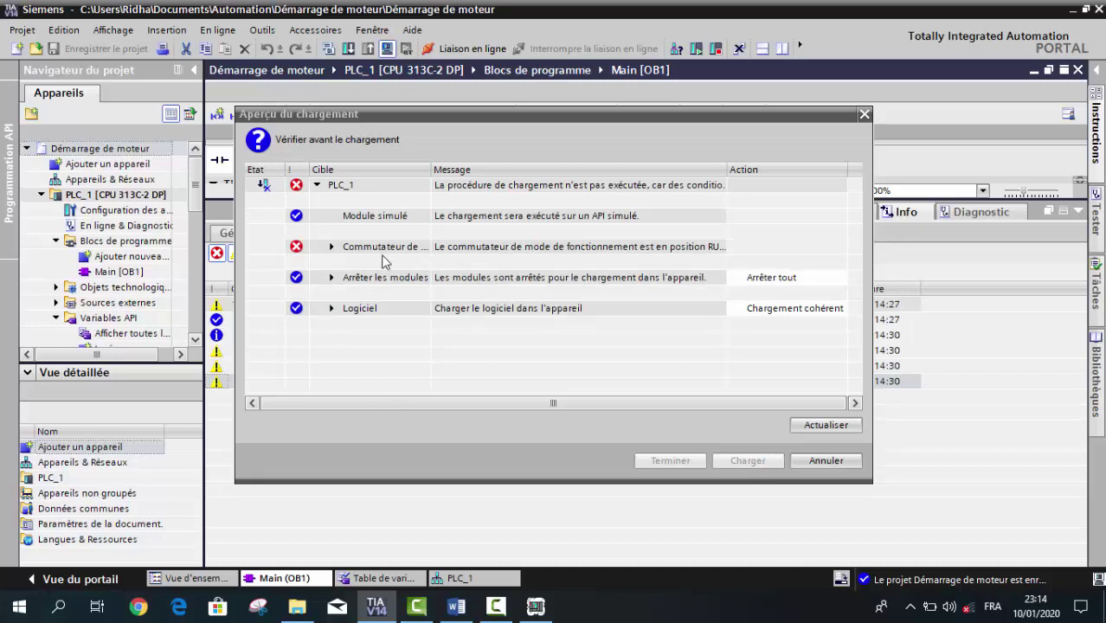
Expand the mode switch entry in the load preview, and set the simulated CPU to STOP in S7-PLCSIM
click(333, 248)
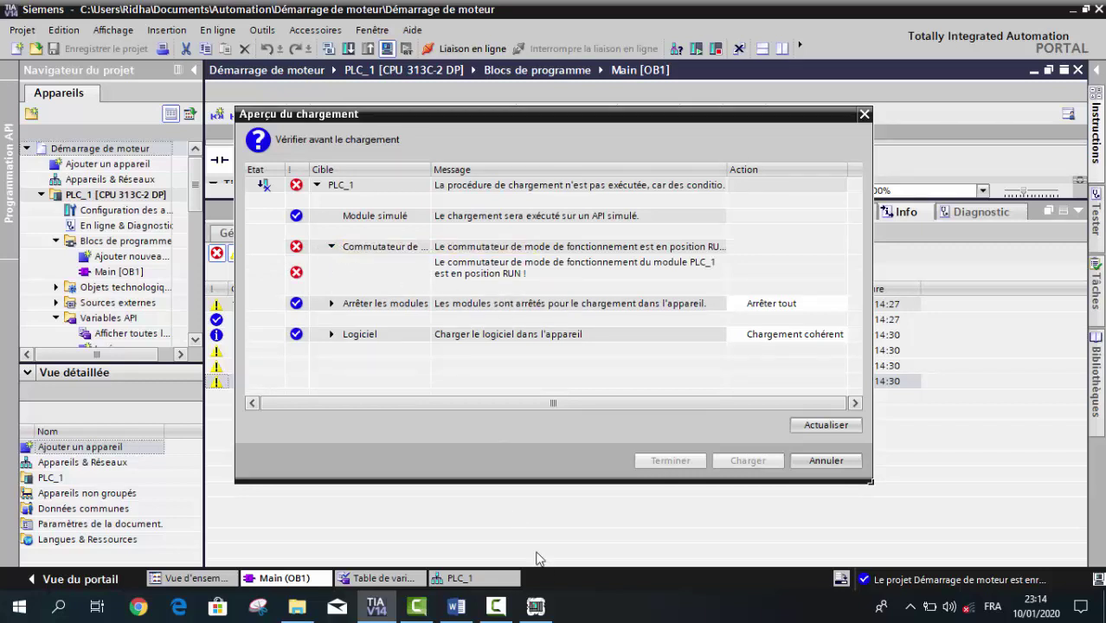
click(545, 610)
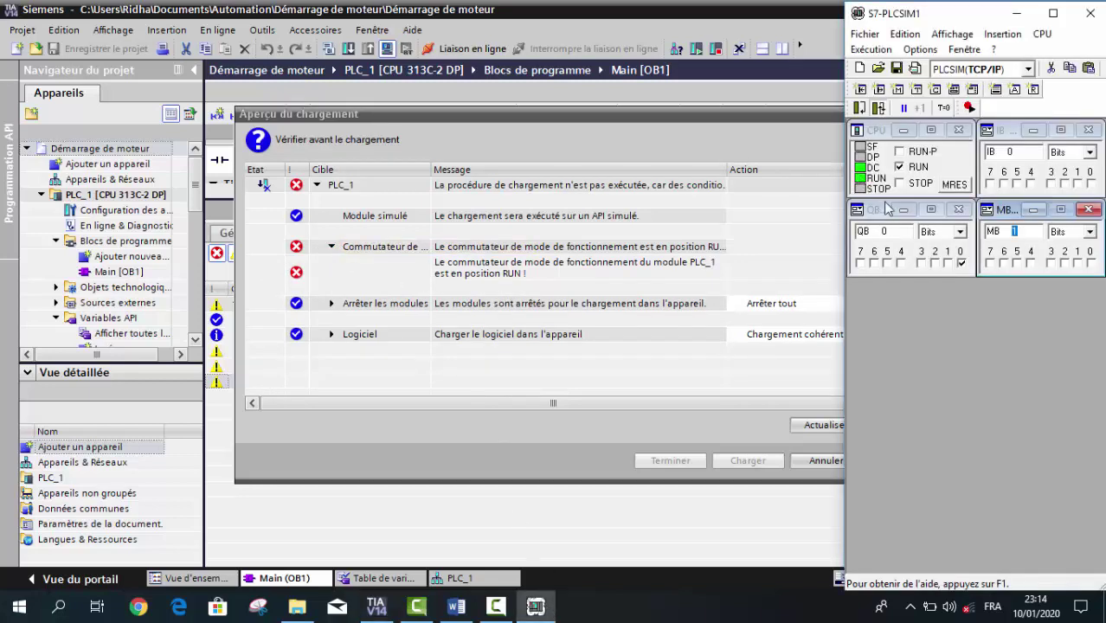
click(900, 184)
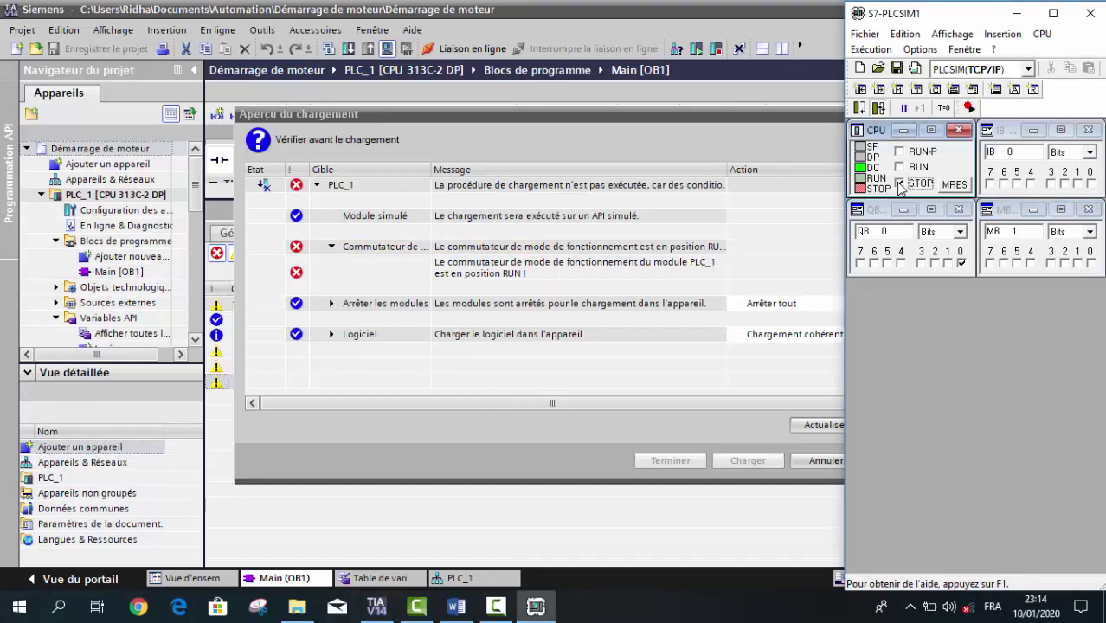
click(643, 154)
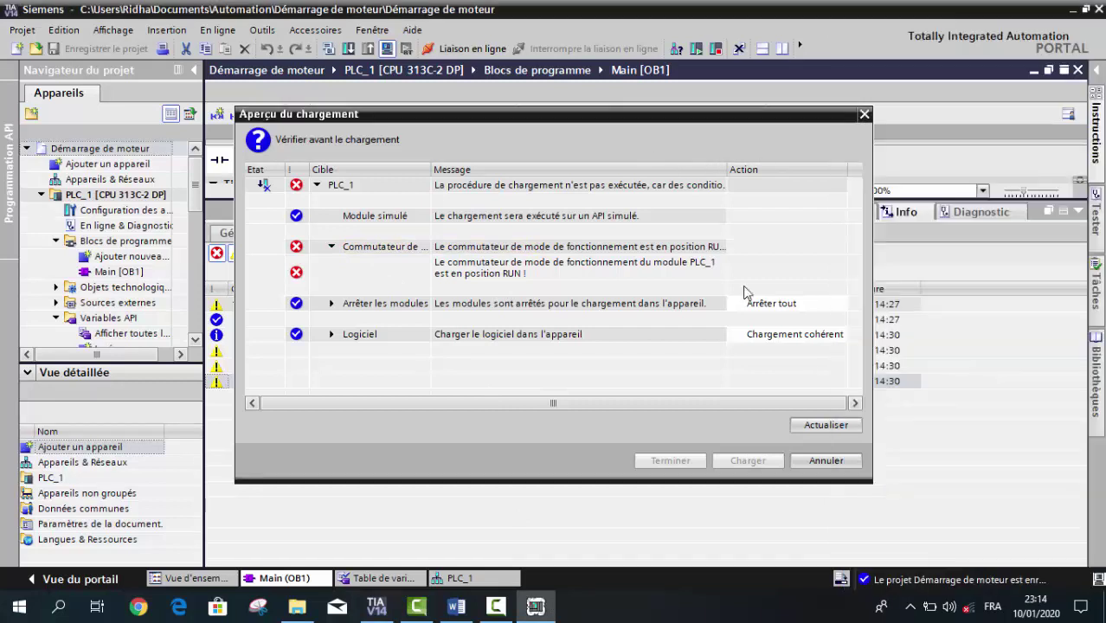
Refresh the load preview, complete the load to PLC_1, and collapse the message area
click(848, 429)
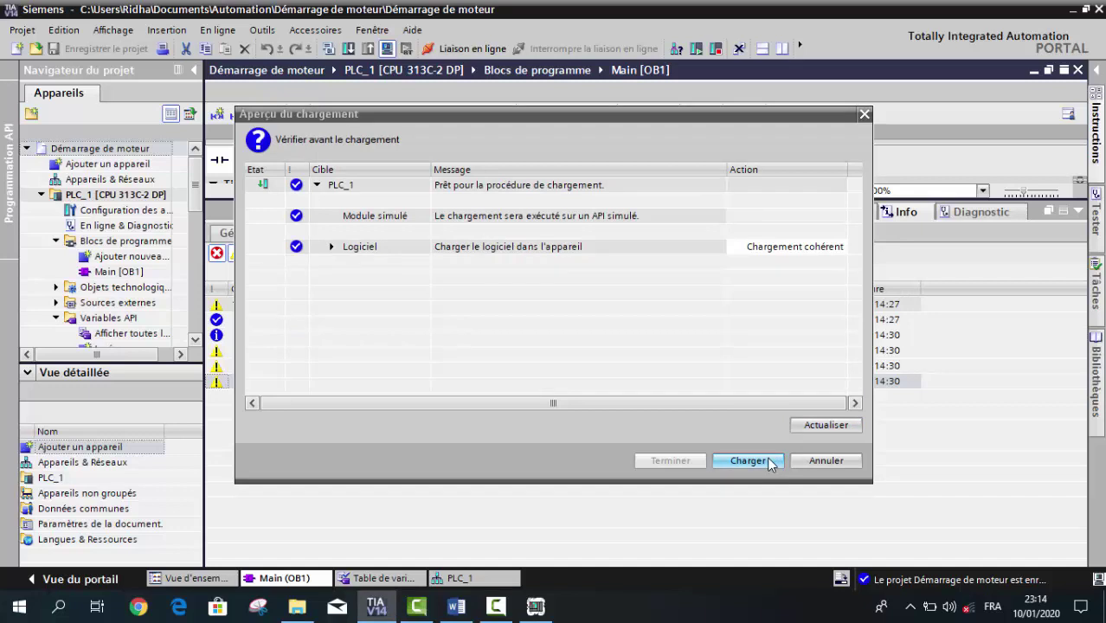
click(769, 463)
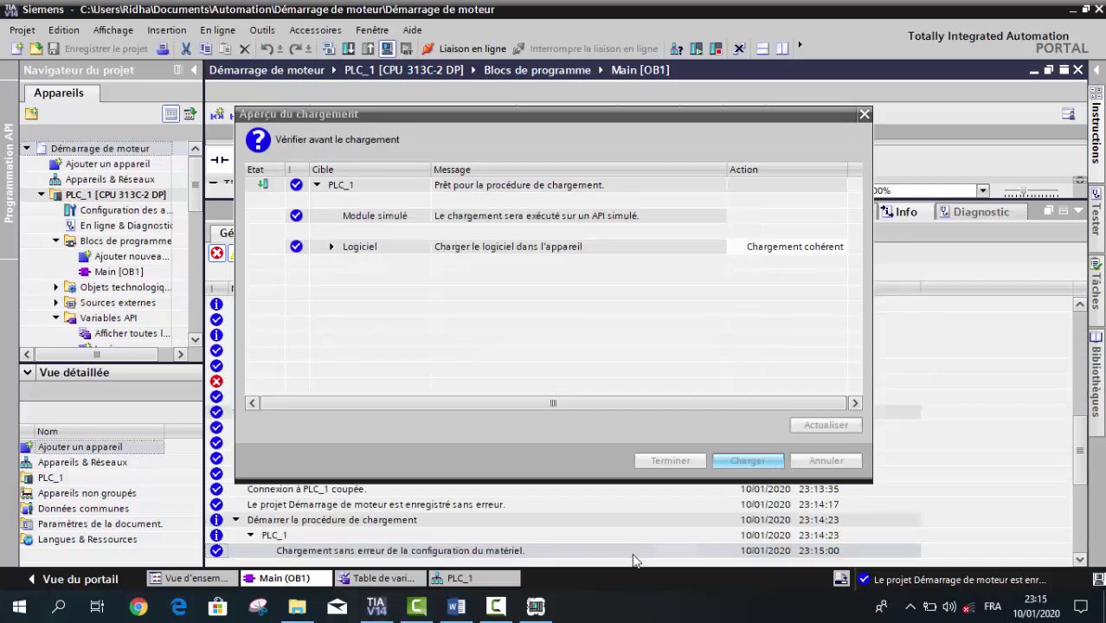
click(636, 467)
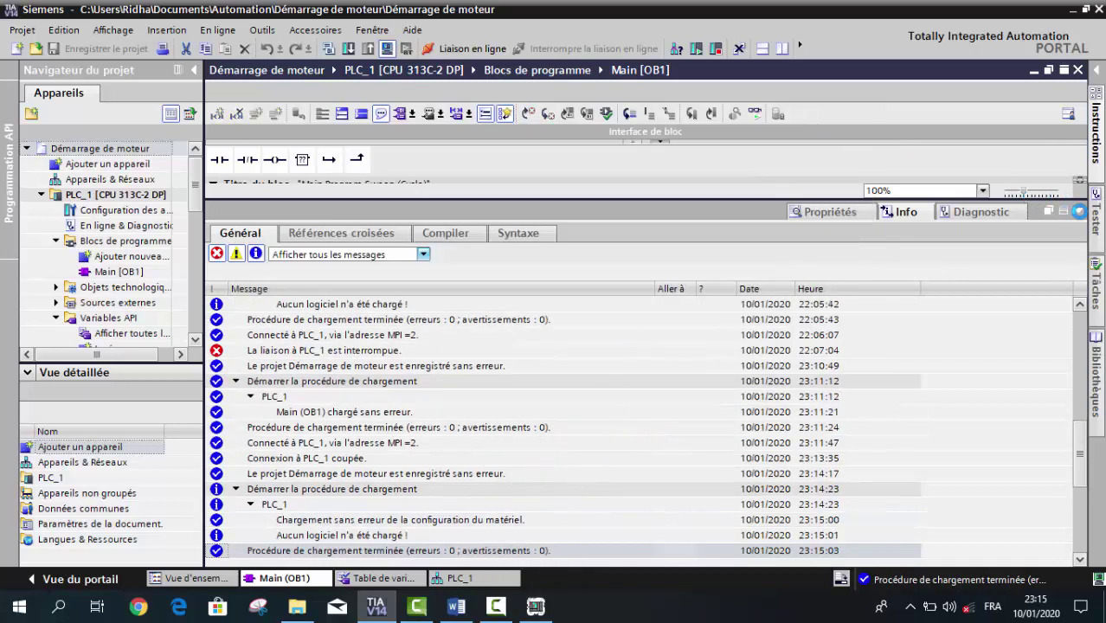
click(1078, 213)
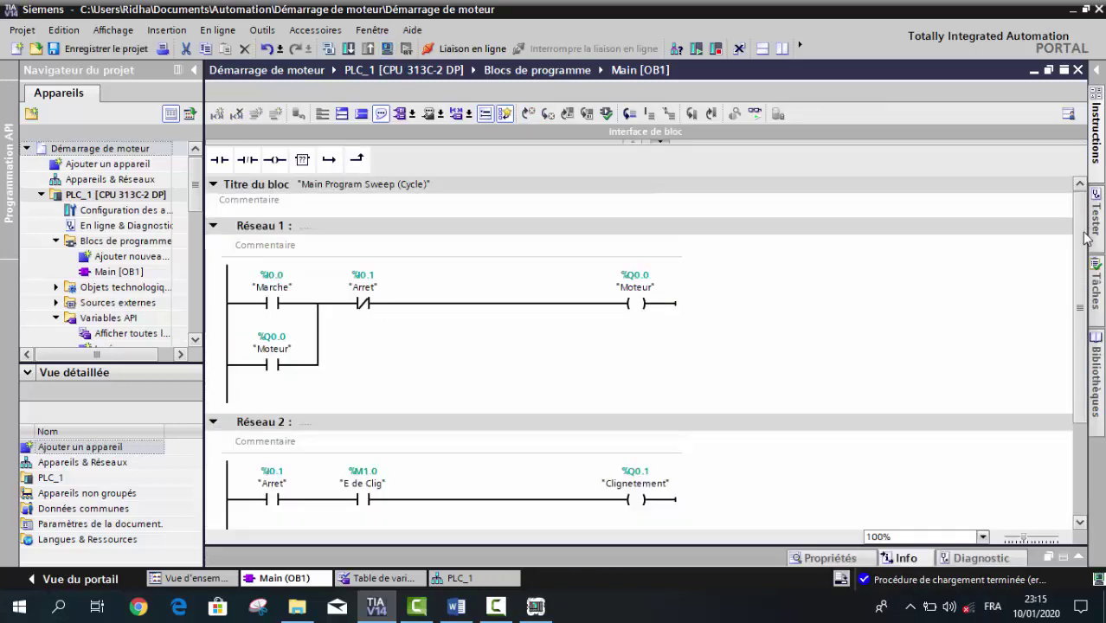
Switch to S7-PLCSIM and set the simulated CPU back to RUN
drag(1081, 240, 1080, 256)
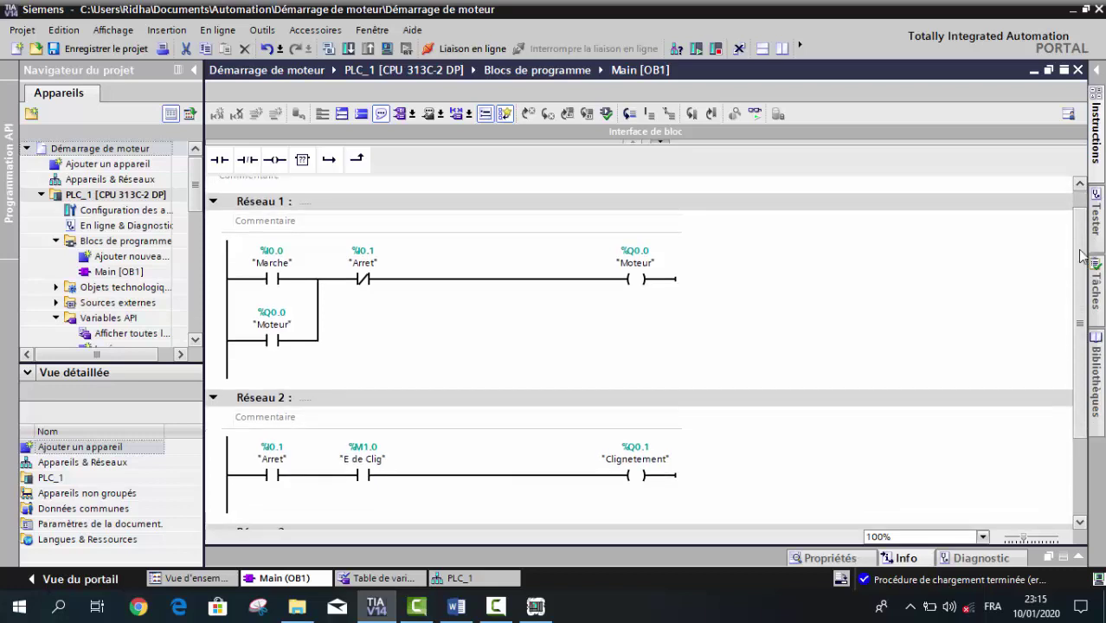
click(536, 605)
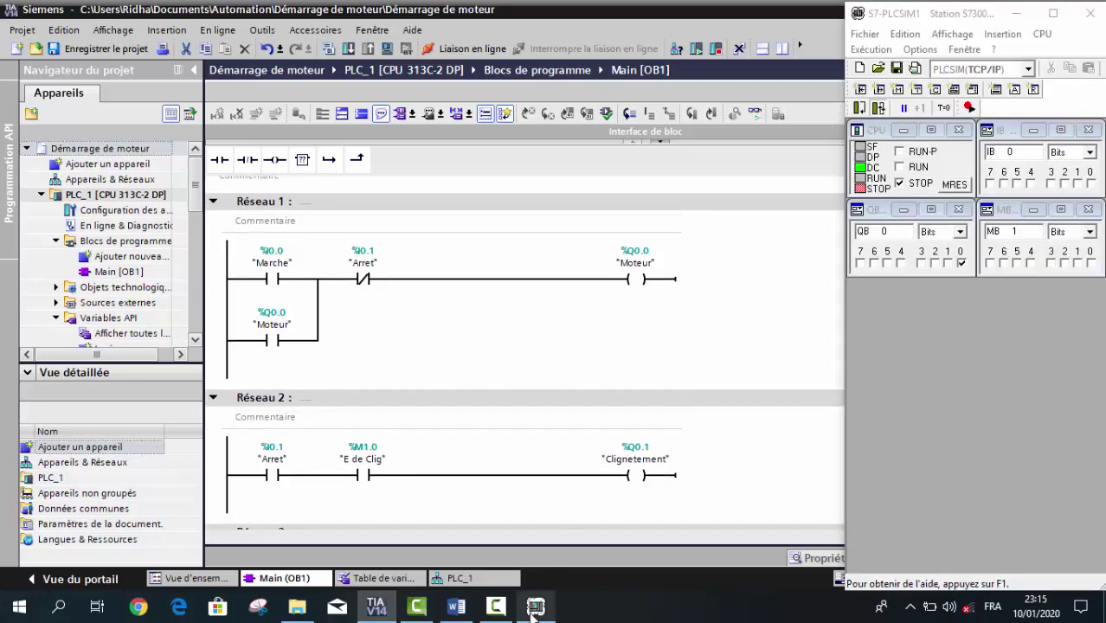
click(900, 168)
Switch to TIA Portal, establish the online connection to PLC_1, and turn on monitoring of Main [OB1]
click(809, 269)
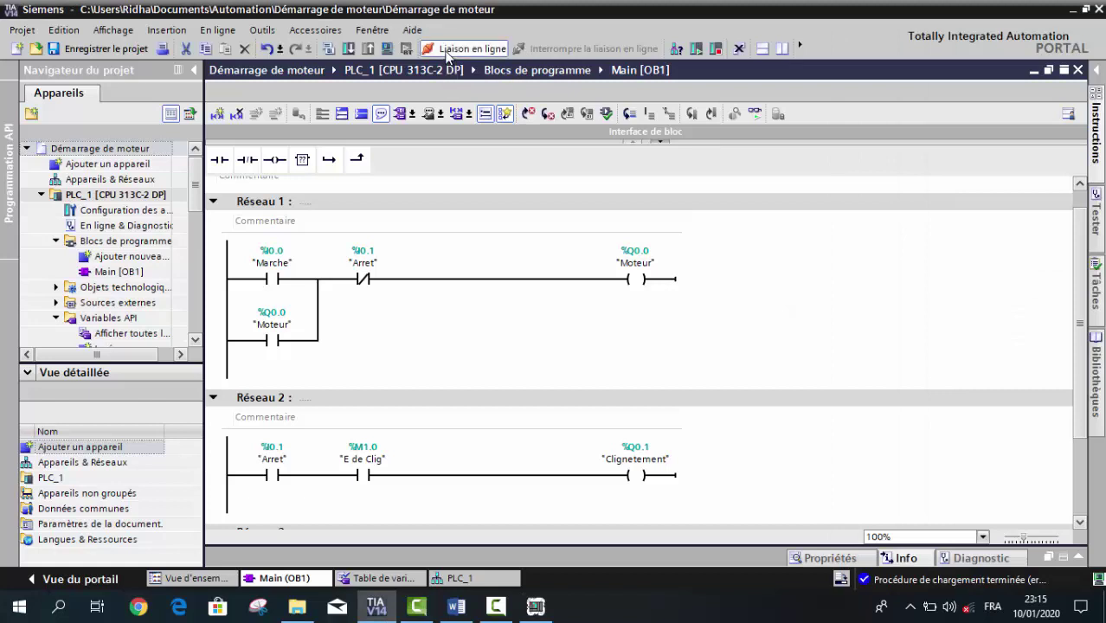
click(450, 49)
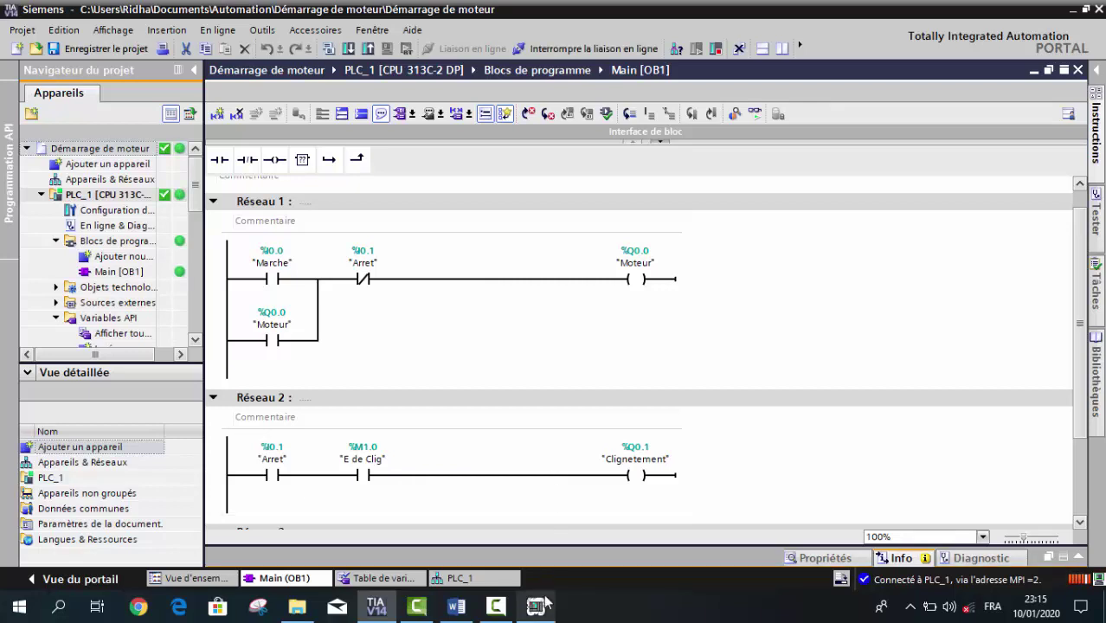
click(755, 114)
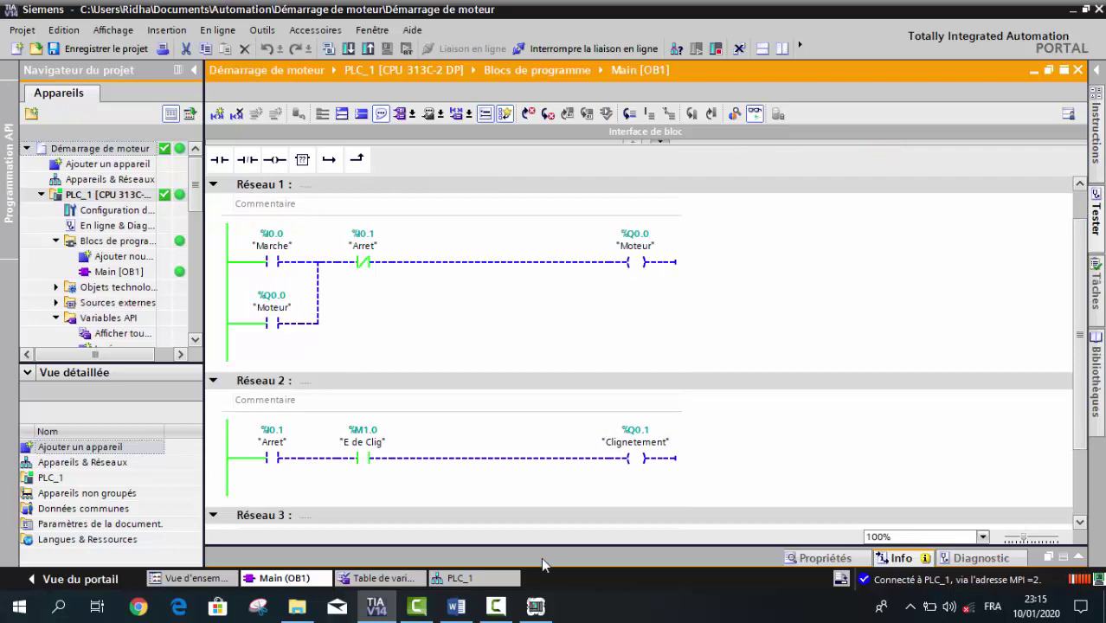
In S7-PLCSIM, switch input I0.0 (Marche) on and off, followed by input I0.1 (Arret) on and off, to test both networks
click(548, 608)
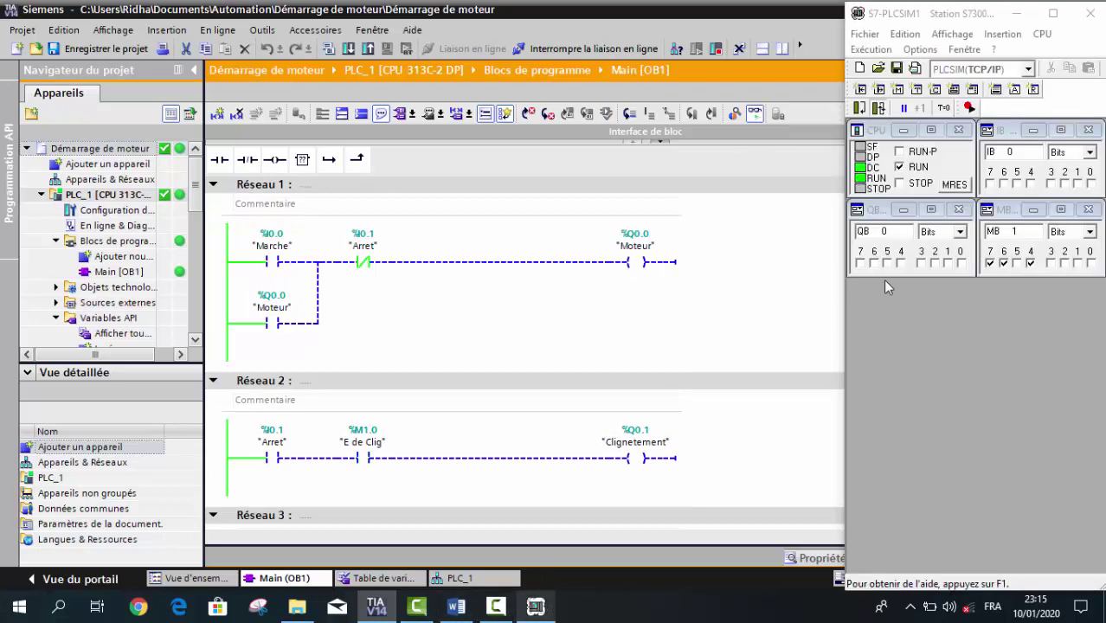
click(1092, 184)
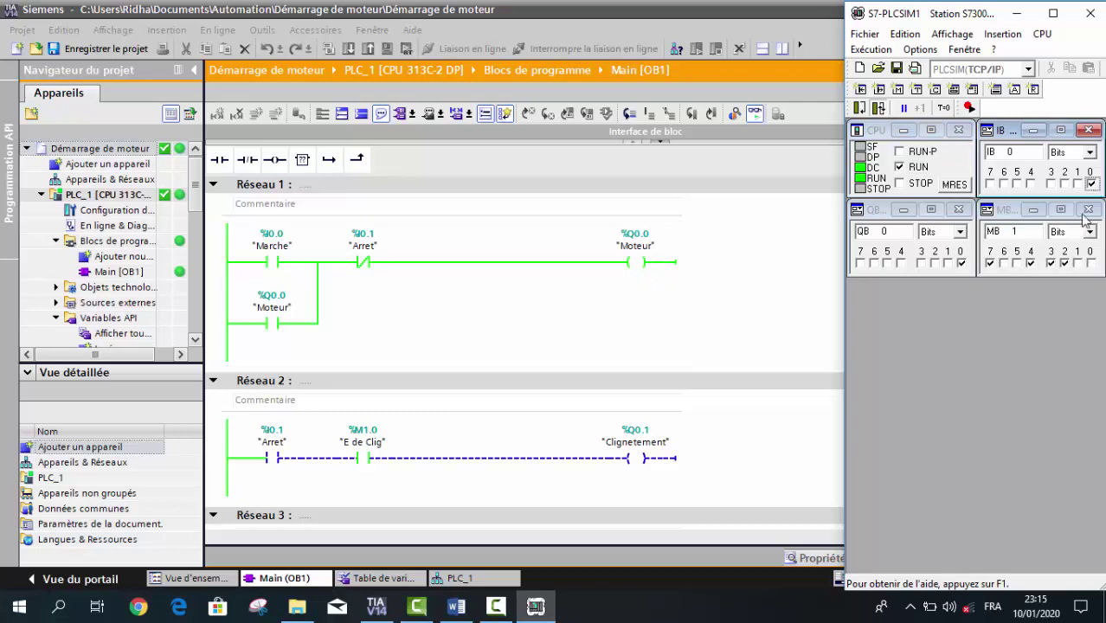
click(1093, 184)
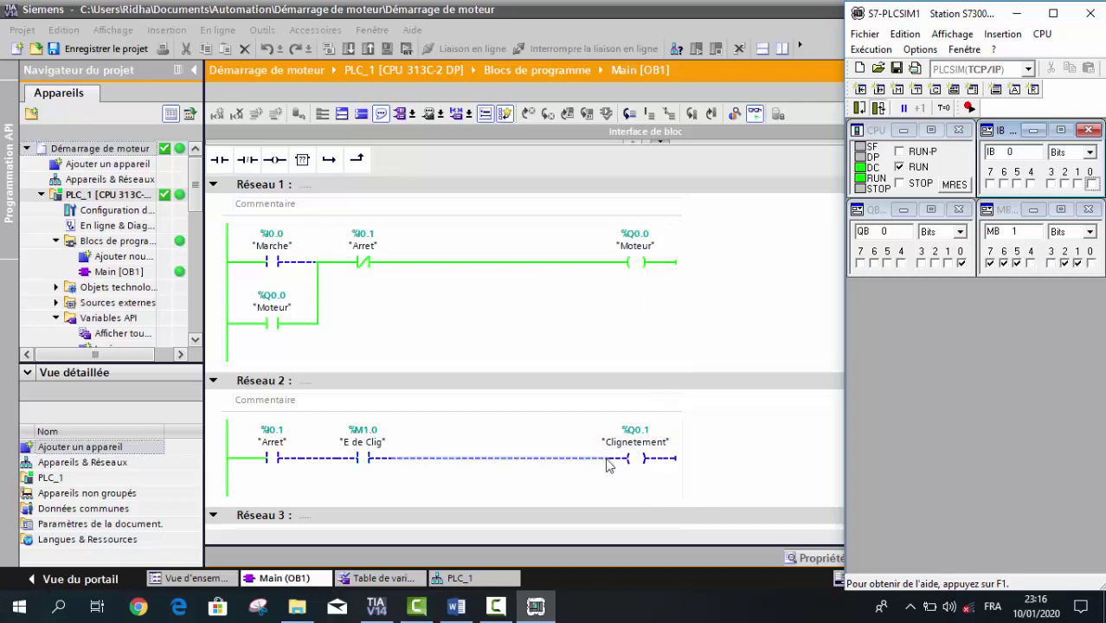
click(1077, 184)
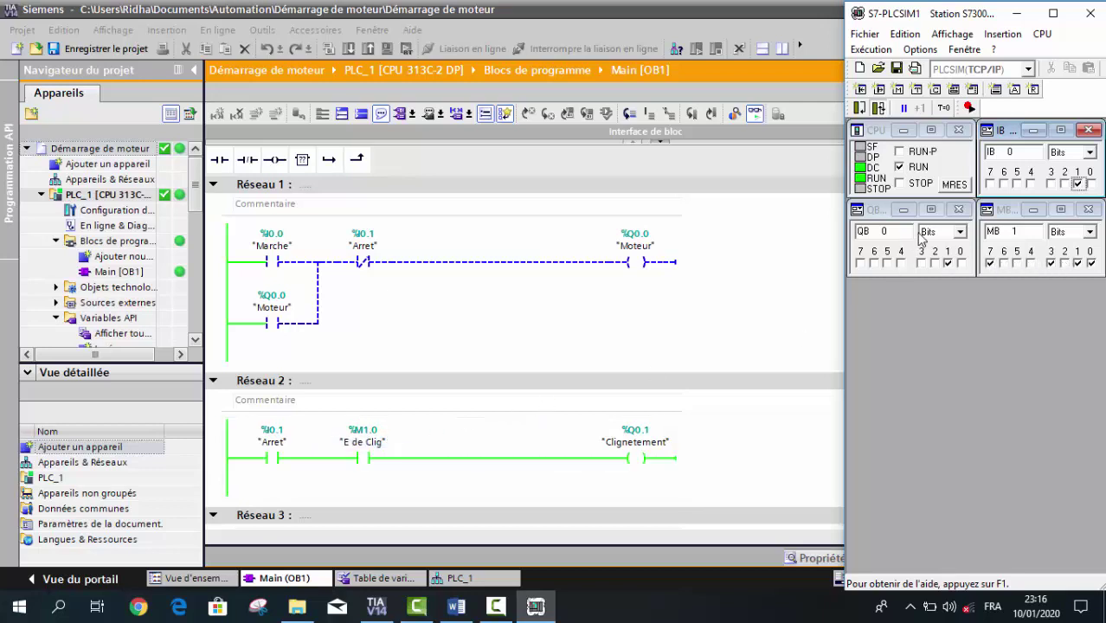
click(1077, 184)
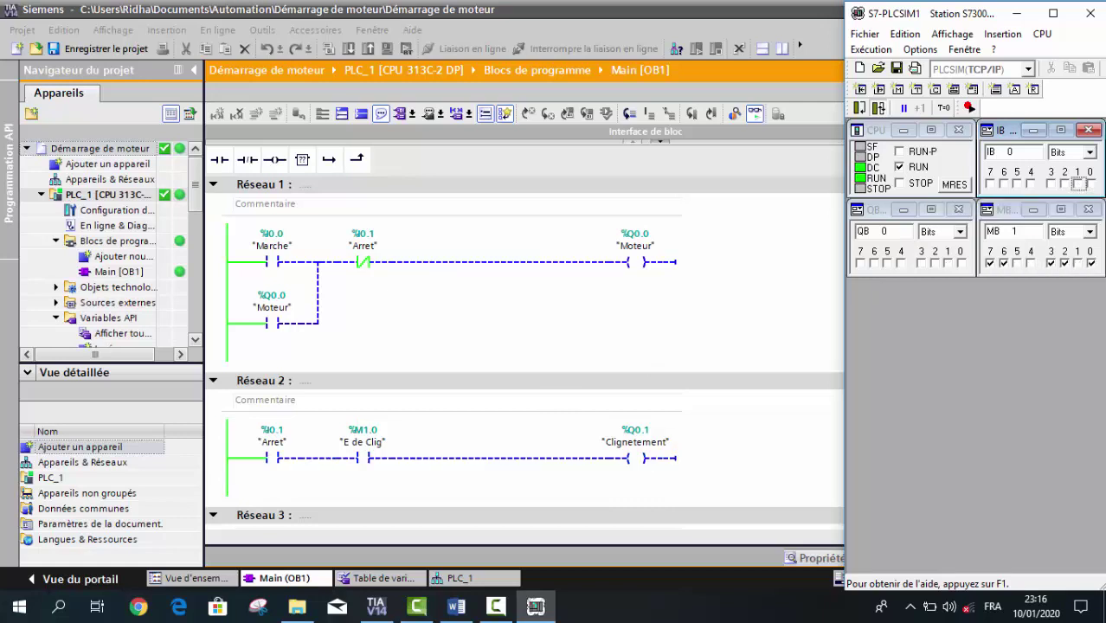
Repeat the simulation test by switching input I0.0 on and off, and leave input I0.1 switched on
click(1091, 185)
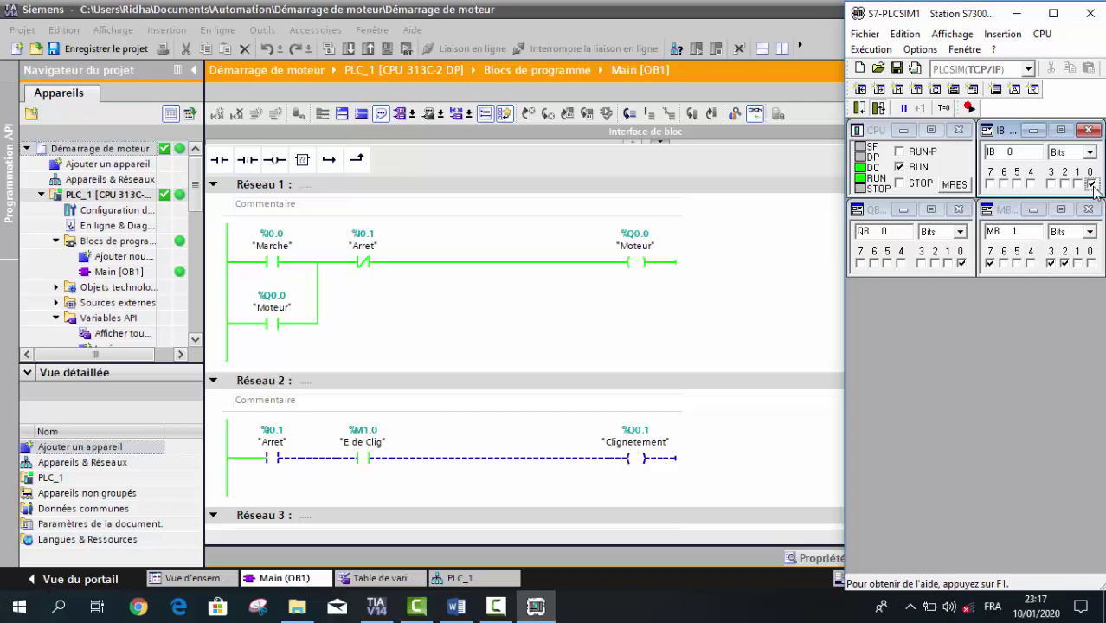
click(1091, 185)
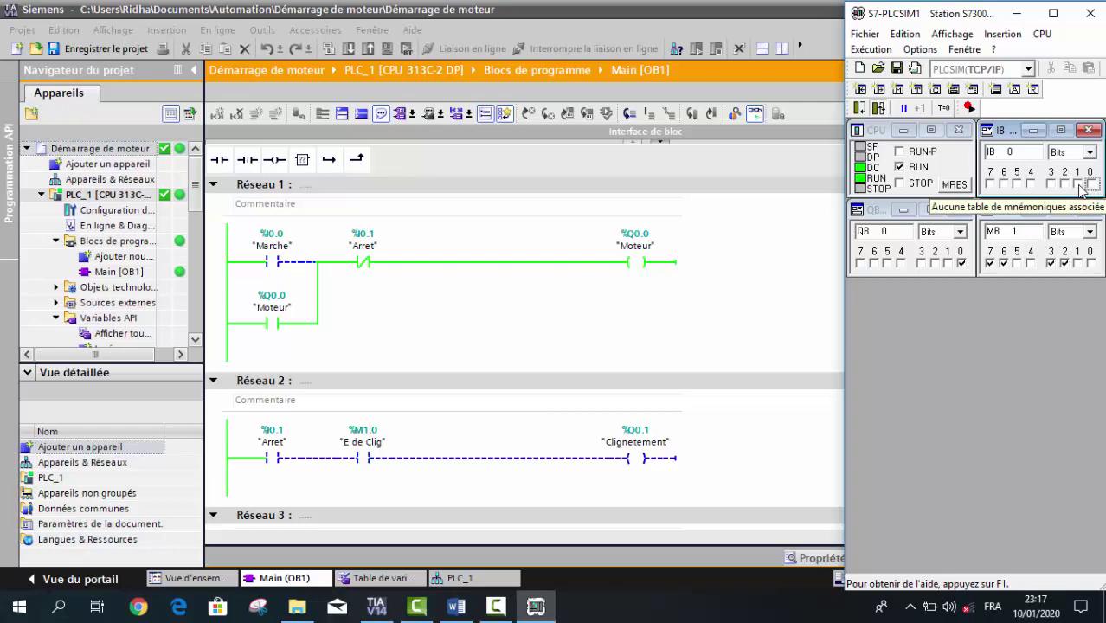
click(1078, 184)
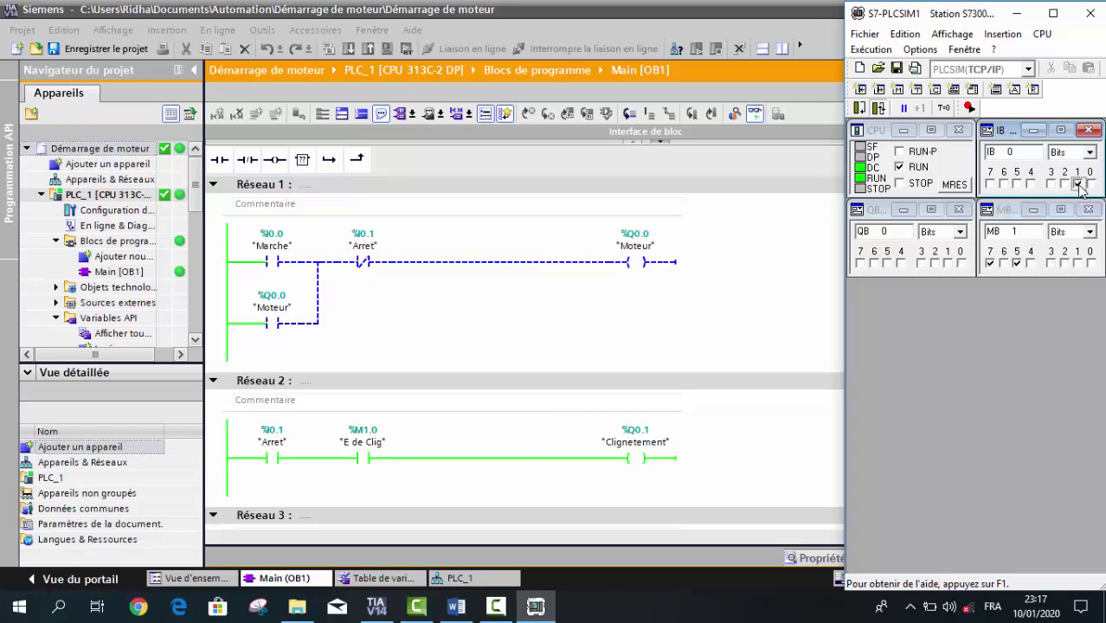